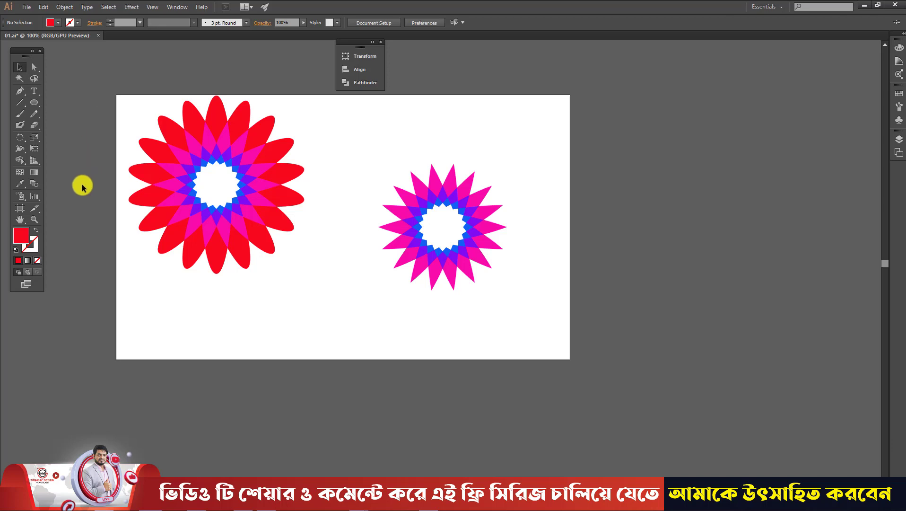
Step: Zoom the view from 100% to 150% over both flower designs with Alt+scroll
scroll(91, 186, up, 1)
scroll(91, 186, up, 1)
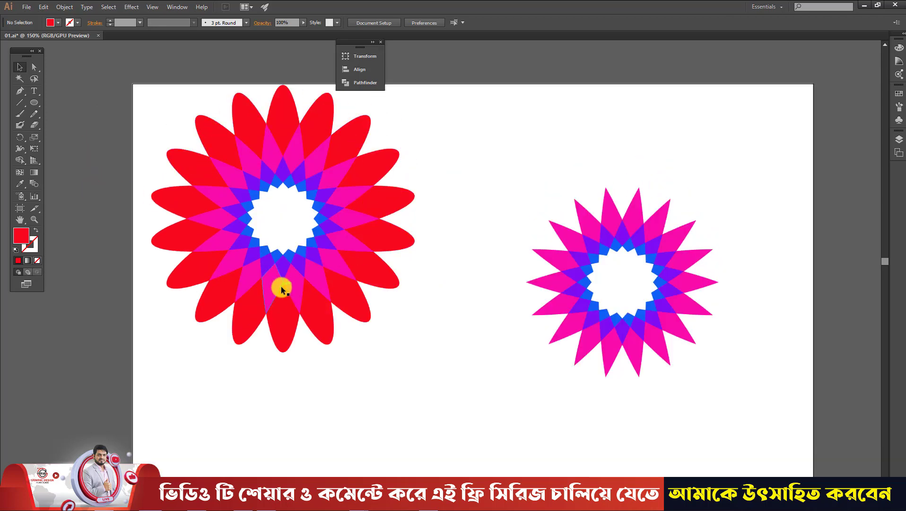
click(248, 112)
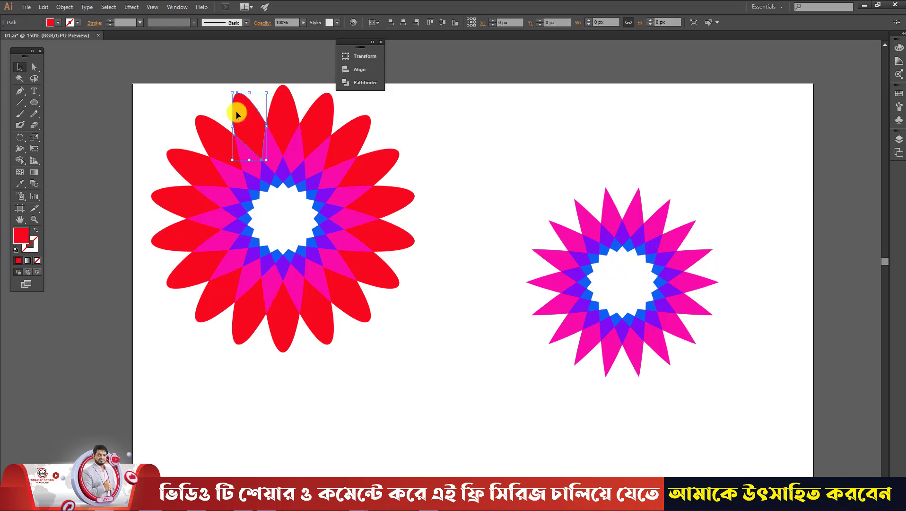
click(51, 22)
click(72, 44)
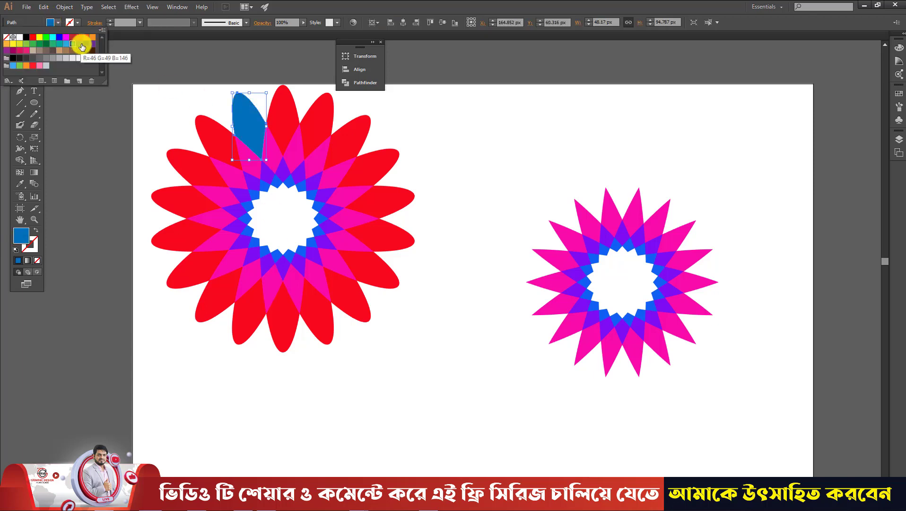
click(291, 108)
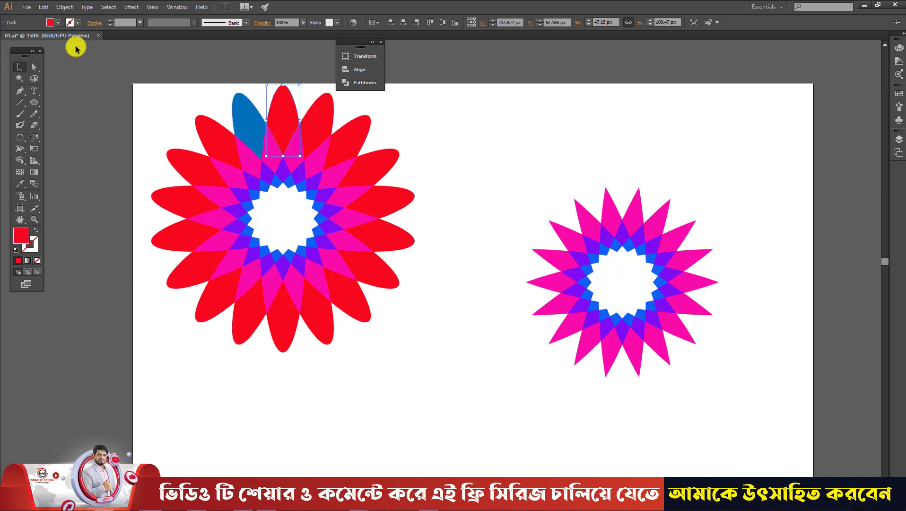
click(52, 23)
click(72, 45)
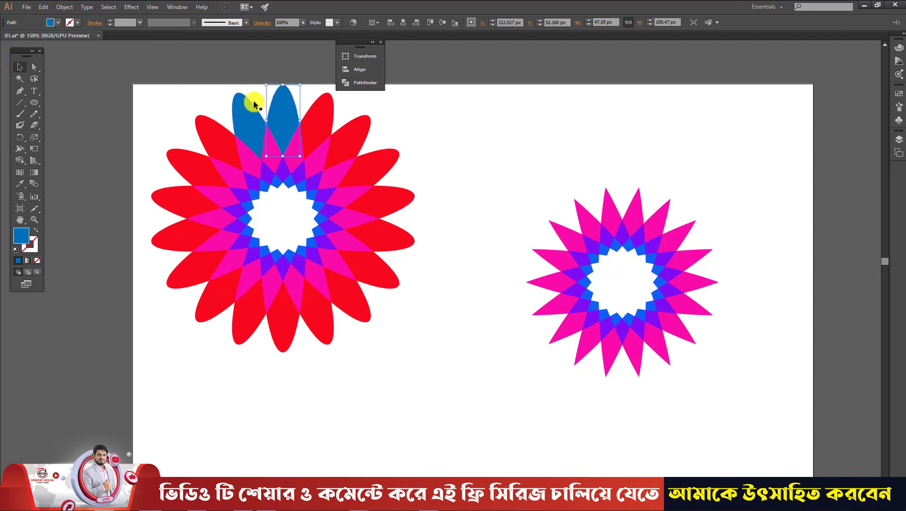
click(413, 127)
scroll(229, 112, up, 1)
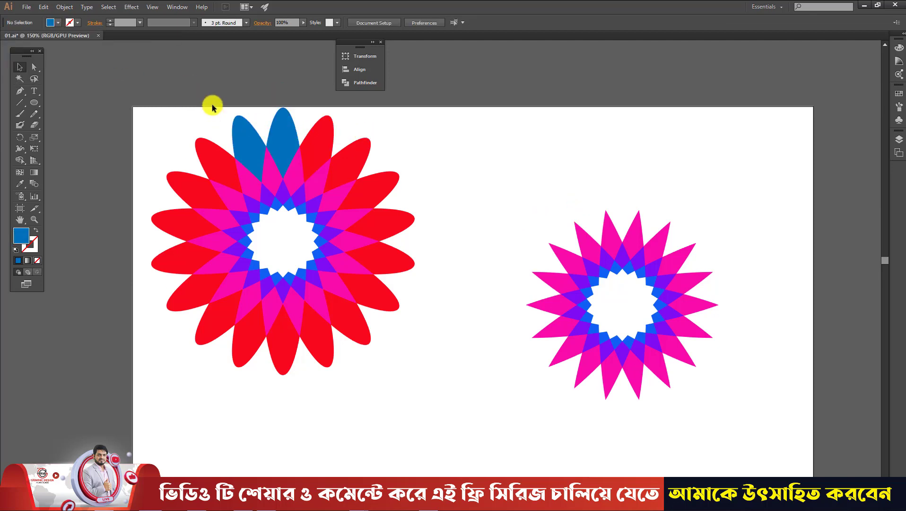
key(ctrl+z)
key(ctrl+z)
key(ctrl+z)
key(ctrl+z)
key(ctrl+z)
Step: Magic Wand-select the left flower's red outer petals, fill them dark magenta, and deselect
click(19, 78)
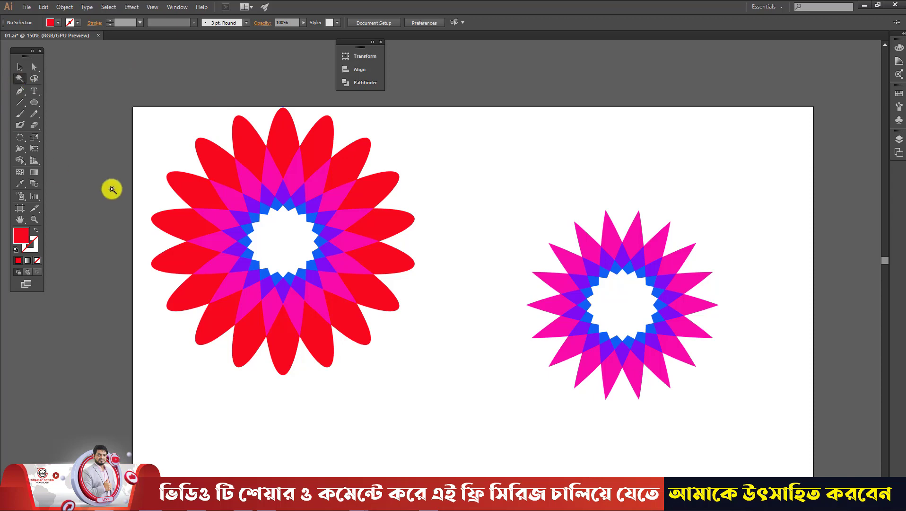
click(246, 139)
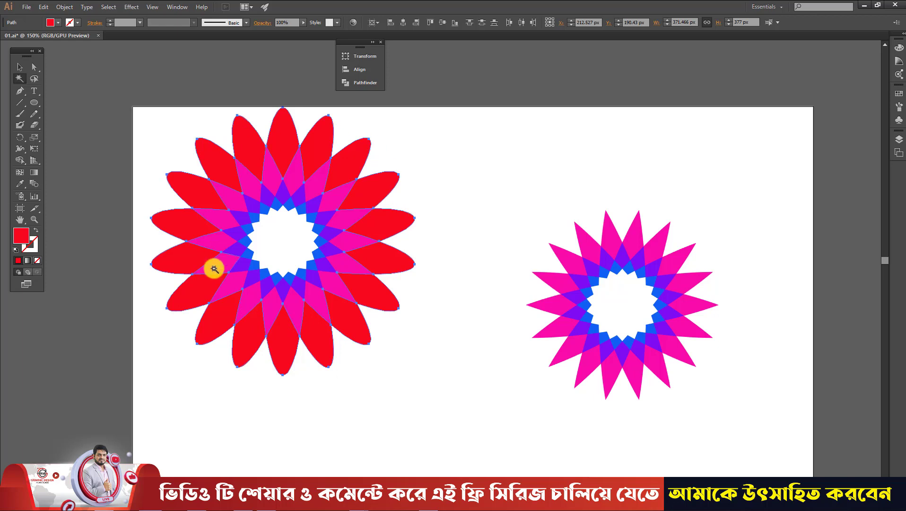
click(57, 23)
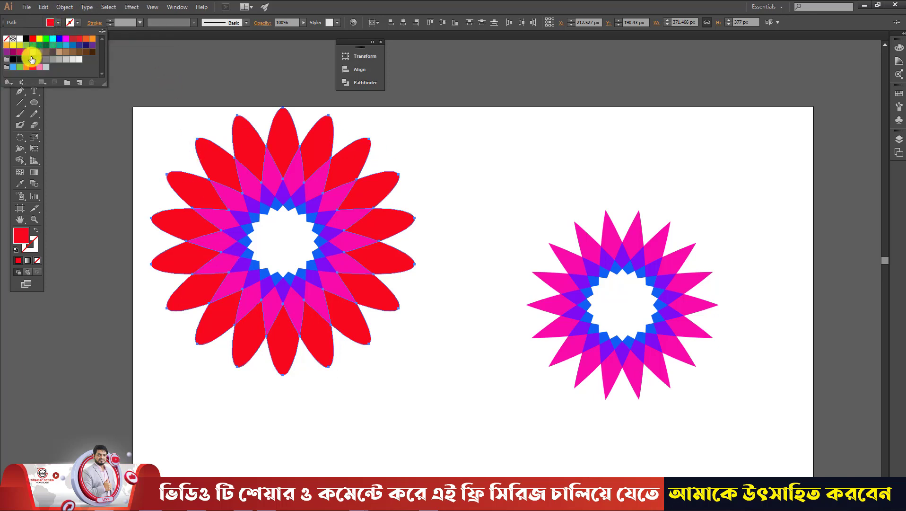
click(15, 57)
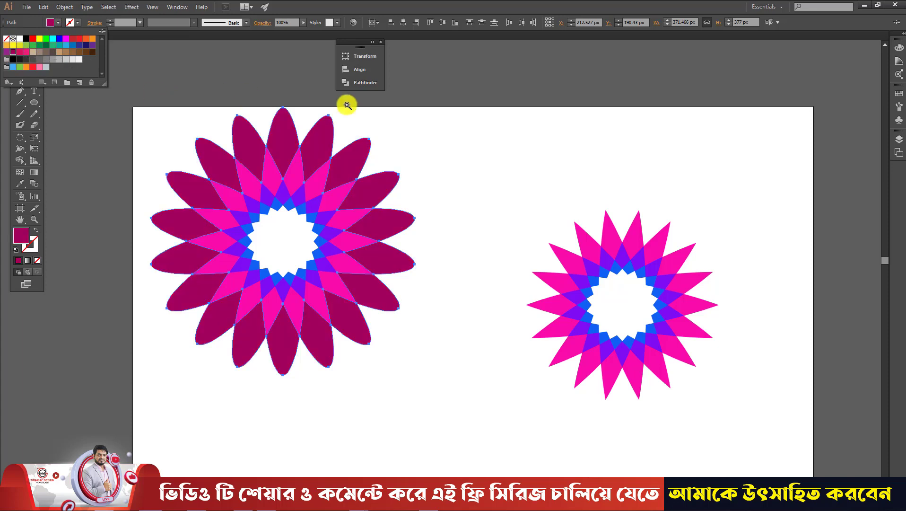
click(450, 107)
click(20, 67)
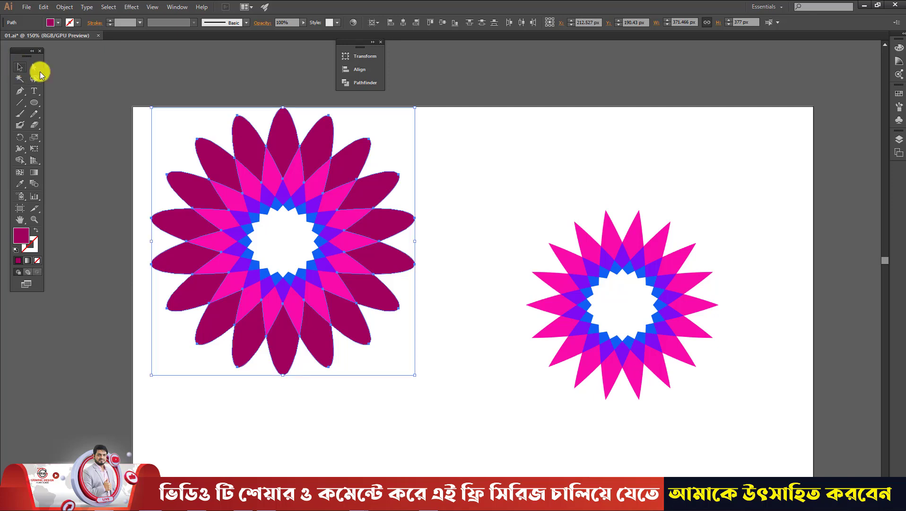
click(510, 140)
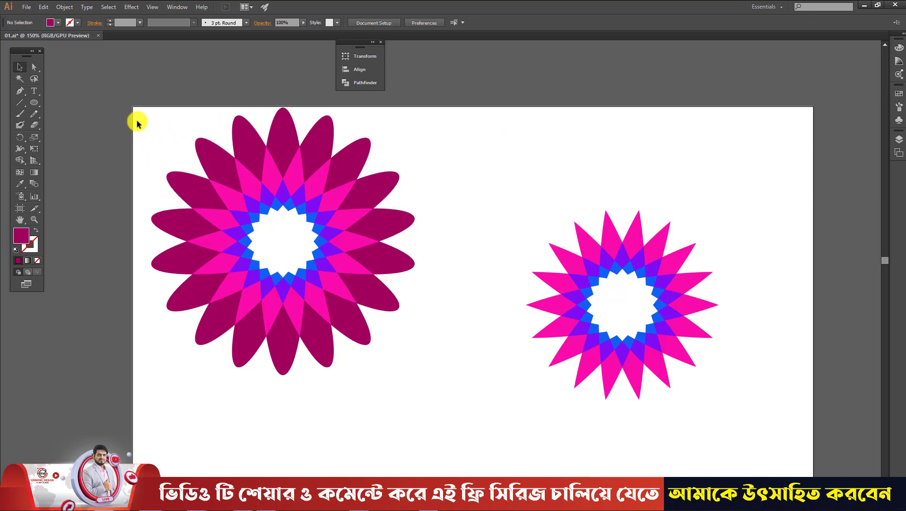
click(190, 187)
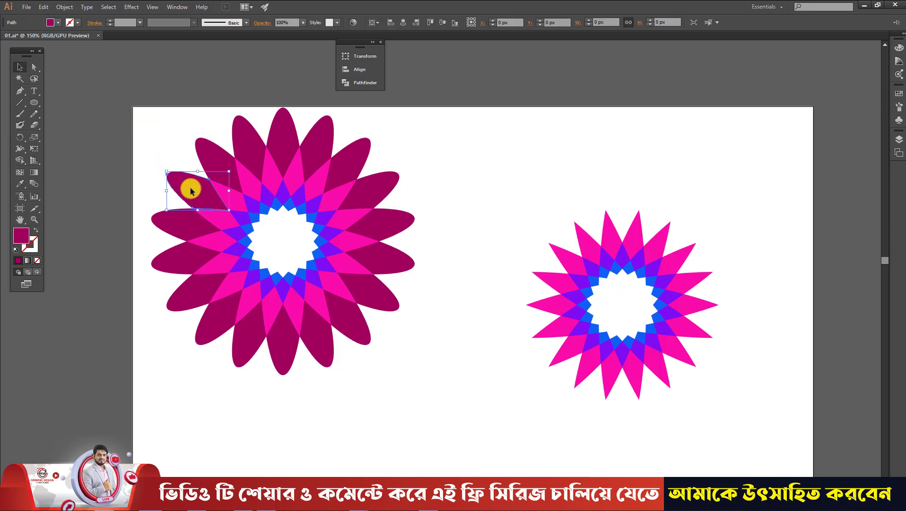
double_click(21, 235)
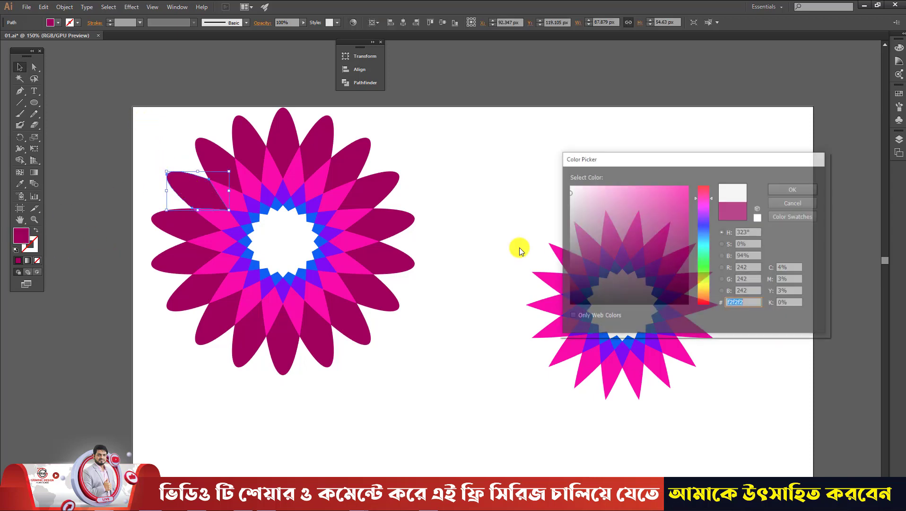
click(673, 206)
drag(674, 223, 679, 227)
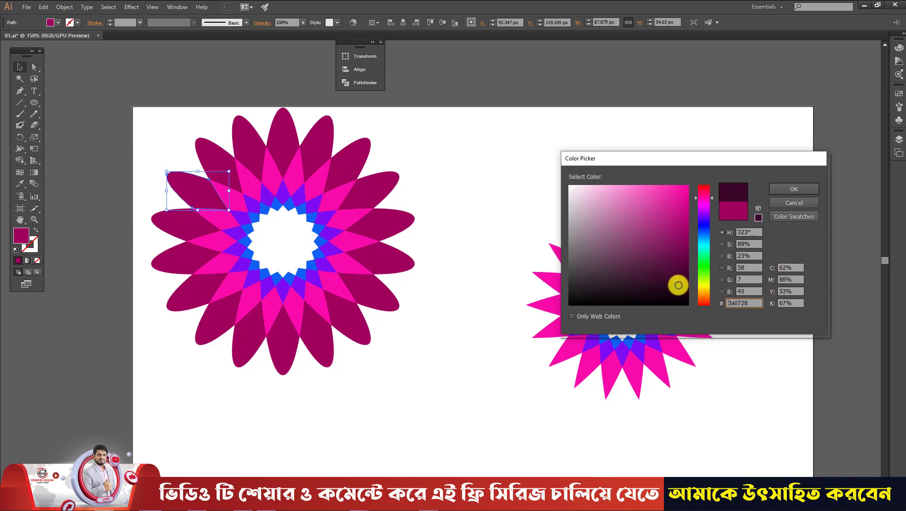
click(794, 191)
click(447, 206)
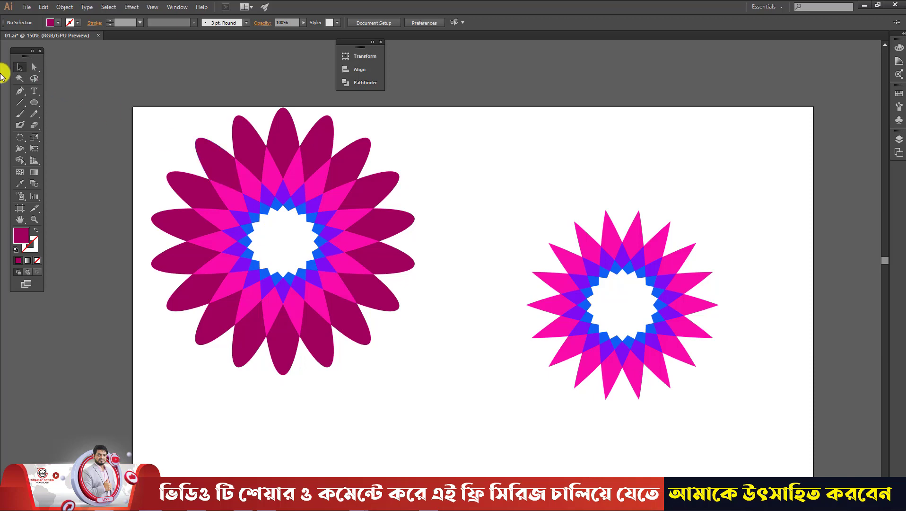
click(20, 79)
click(249, 203)
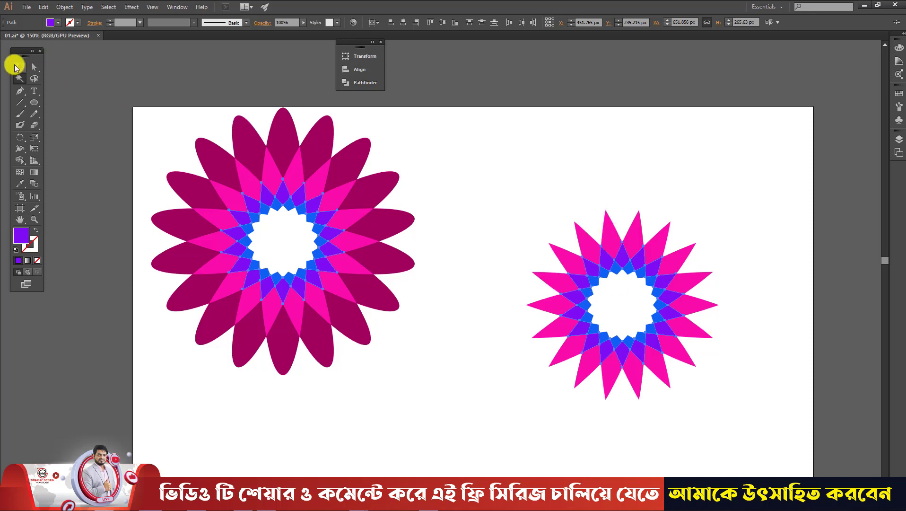
click(16, 68)
key(ctrl+shift+a)
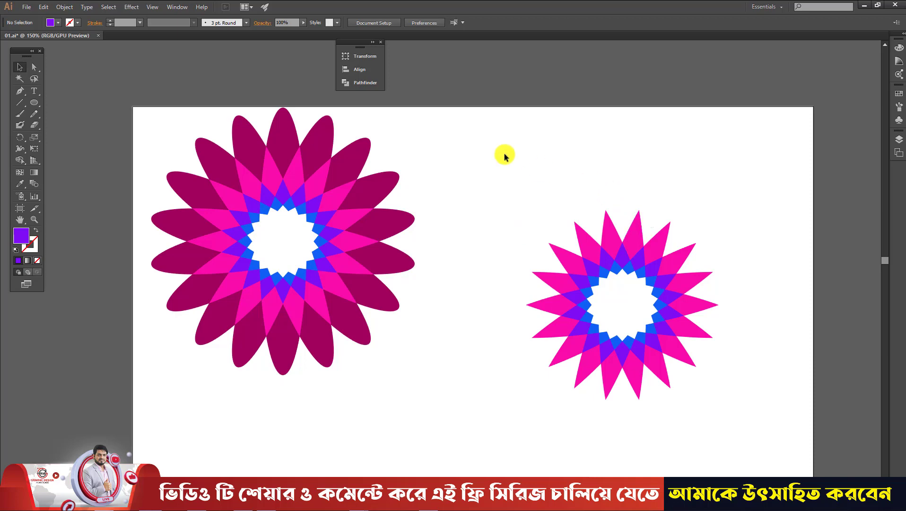
mouse_move(505, 154)
mouse_down()
mouse_move(739, 433)
mouse_move(735, 440)
mouse_up()
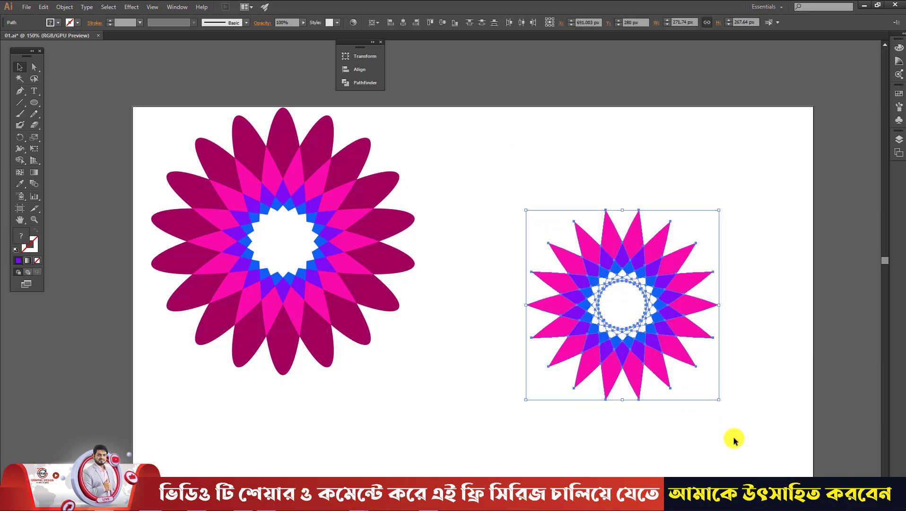
key(ctrl+shift+b)
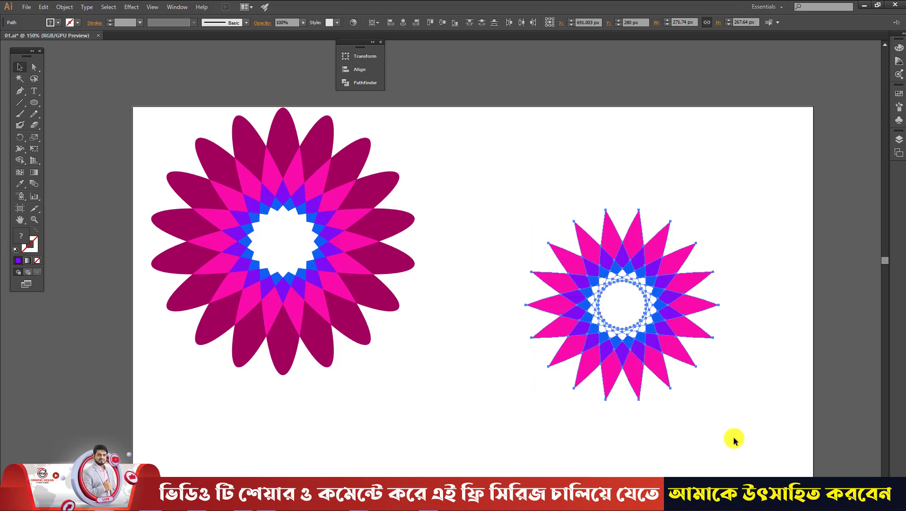
click(735, 440)
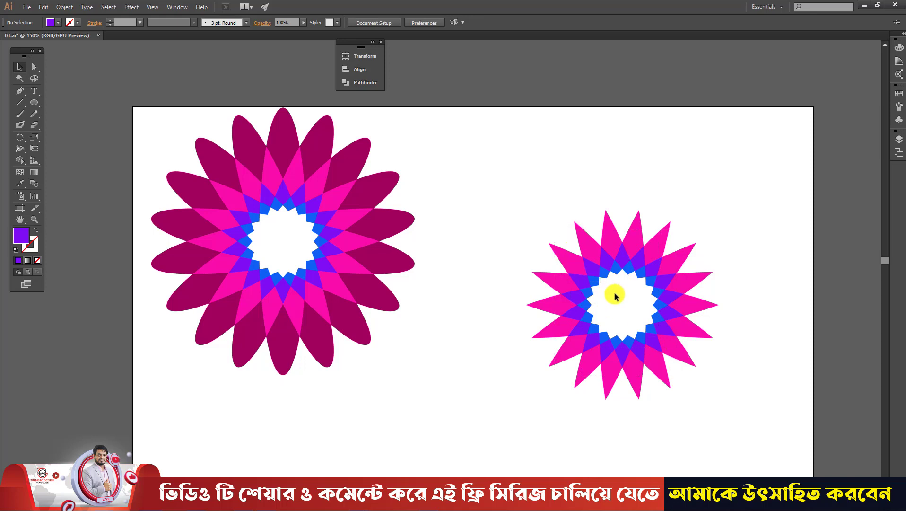
Step: Recolour the left flower's violet inner pieces deep magenta (990a7e) via the Color Picker
click(20, 81)
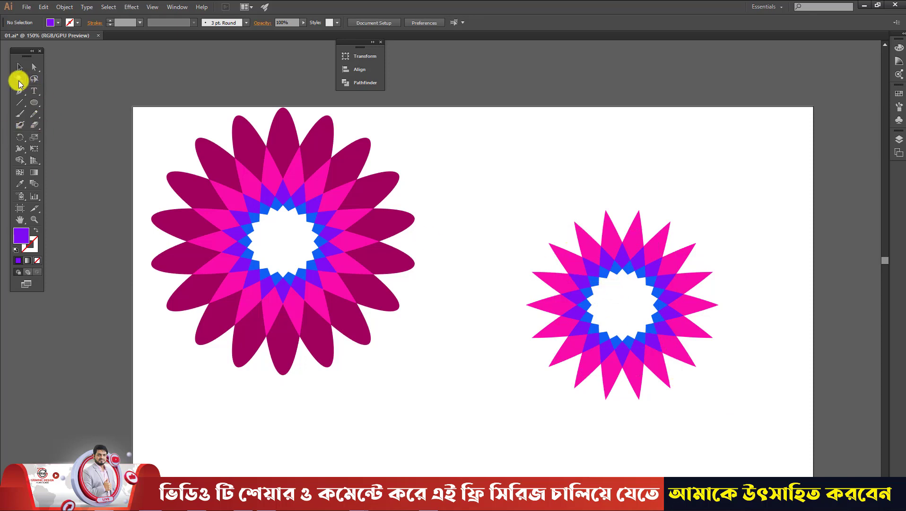
click(247, 204)
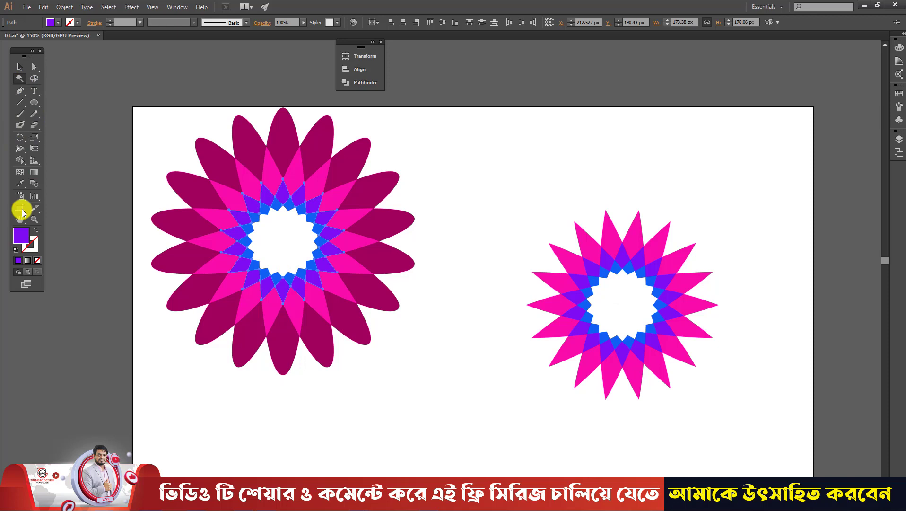
double_click(21, 235)
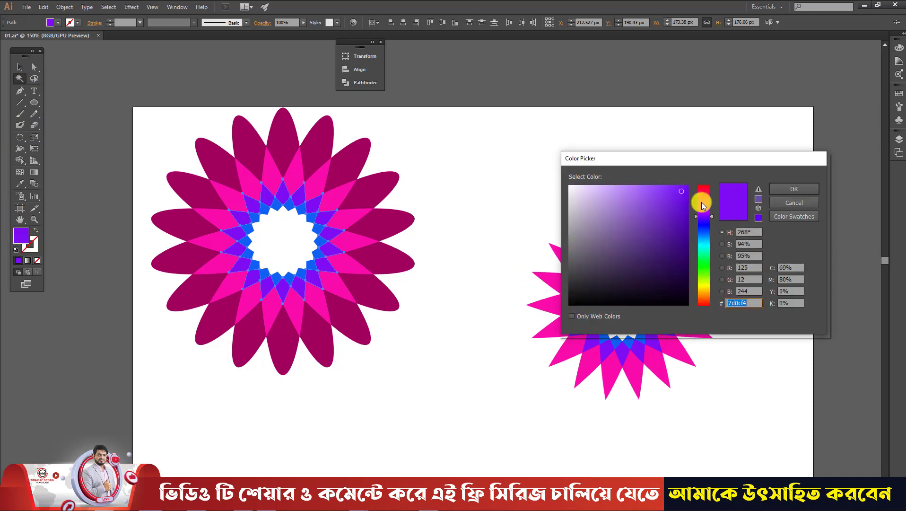
click(702, 202)
drag(681, 198, 683, 239)
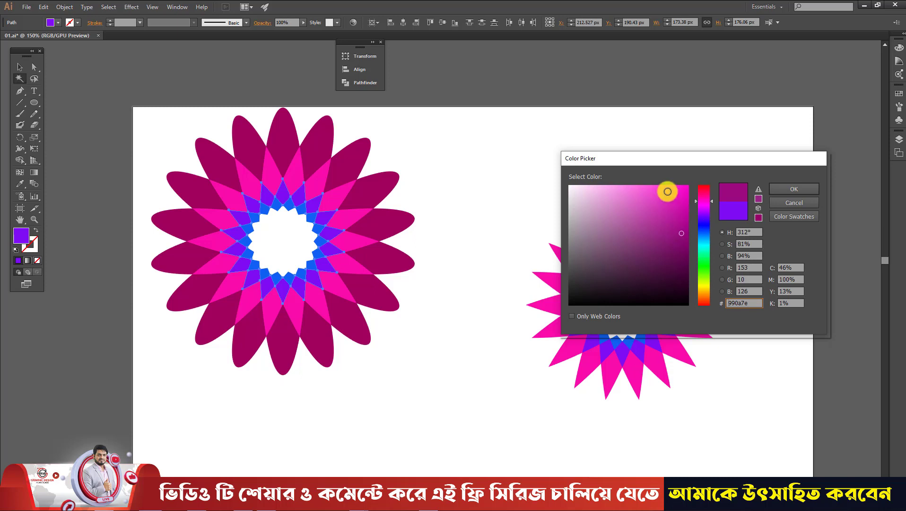
click(789, 189)
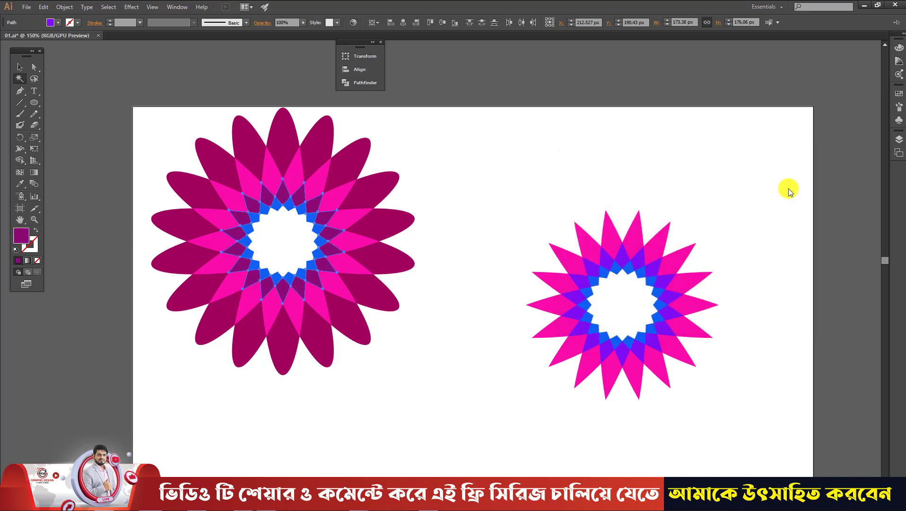
click(539, 156)
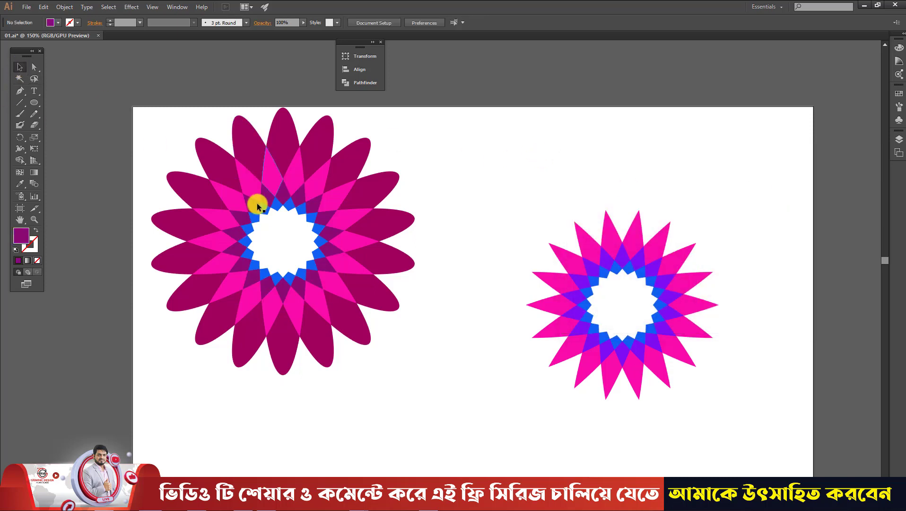
Step: Make the left flower's blue inner ring pieces purple (a911ef), then select the whole flower
click(20, 78)
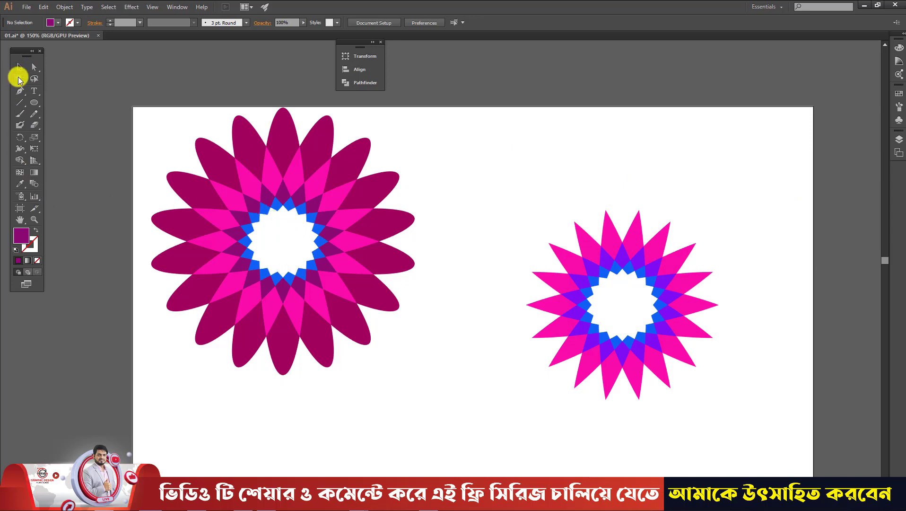
click(263, 208)
double_click(21, 235)
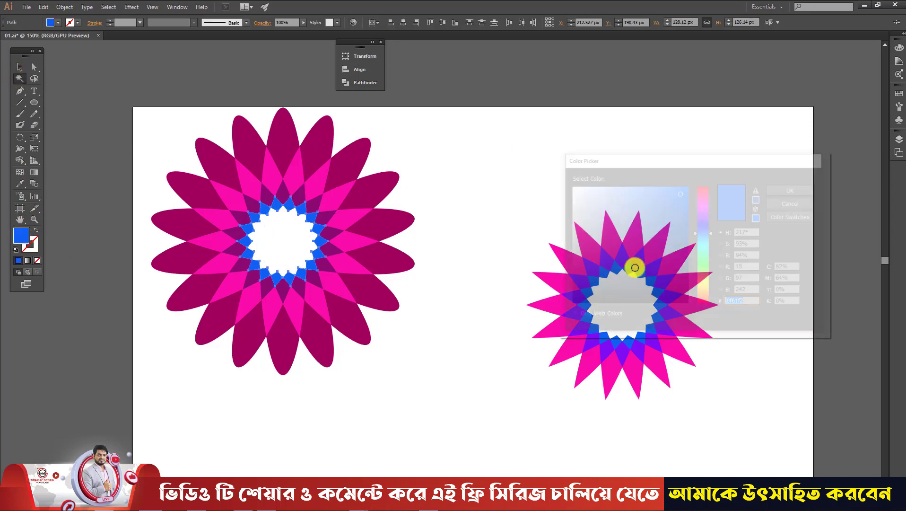
click(700, 212)
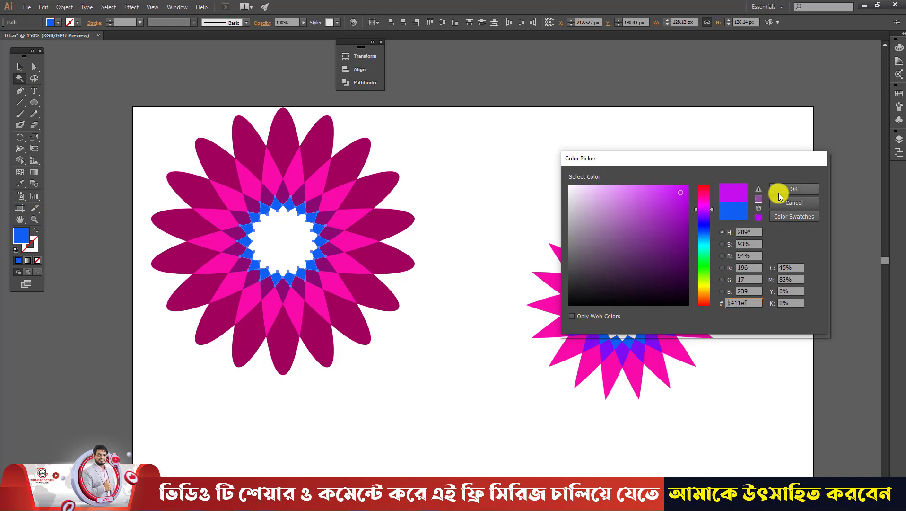
click(789, 190)
click(19, 66)
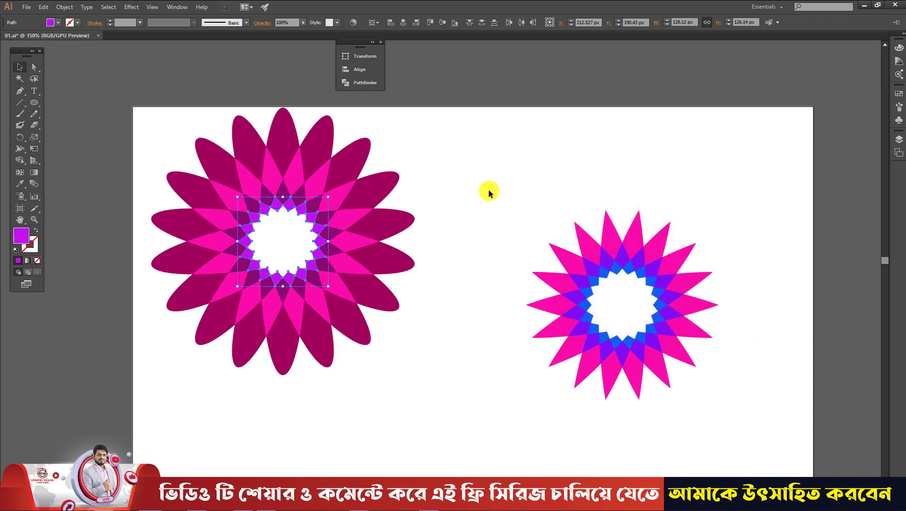
click(490, 191)
drag(429, 410, 116, 127)
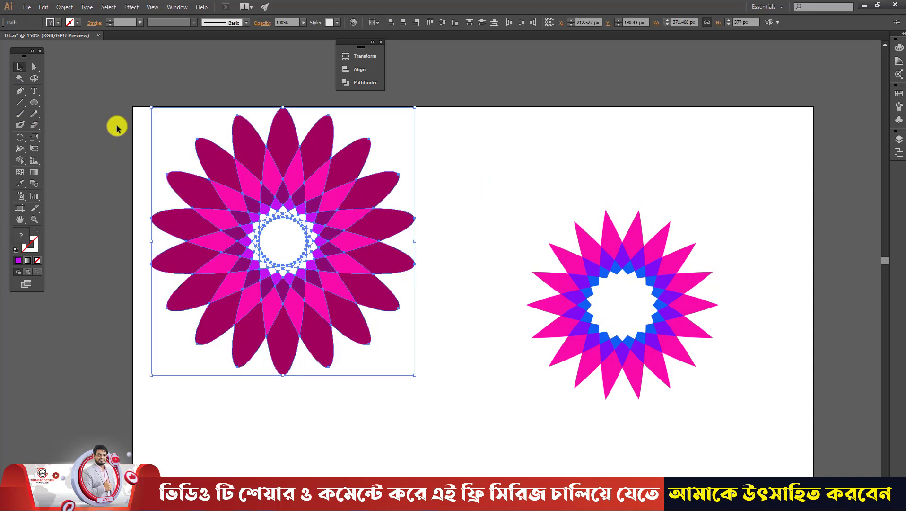
Step: Deselect both flower designs and open the File menu to reach Open Recent Files
click(492, 243)
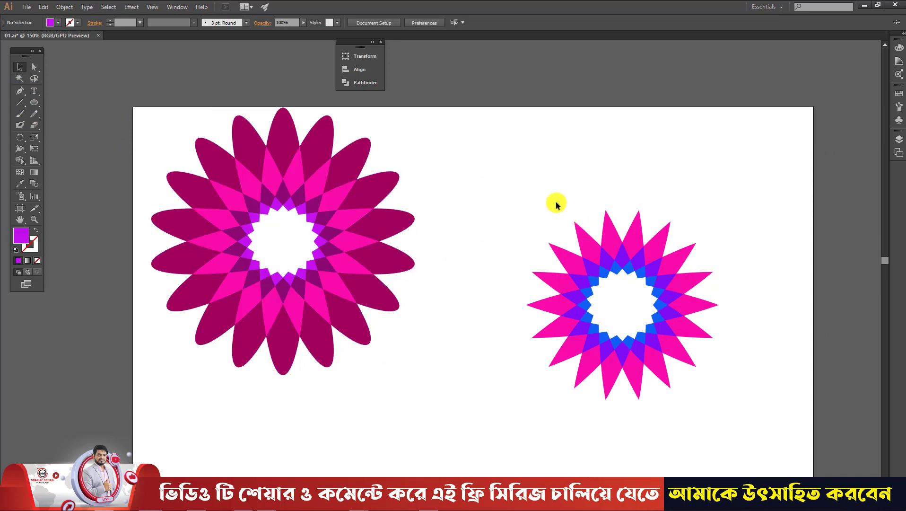
click(665, 373)
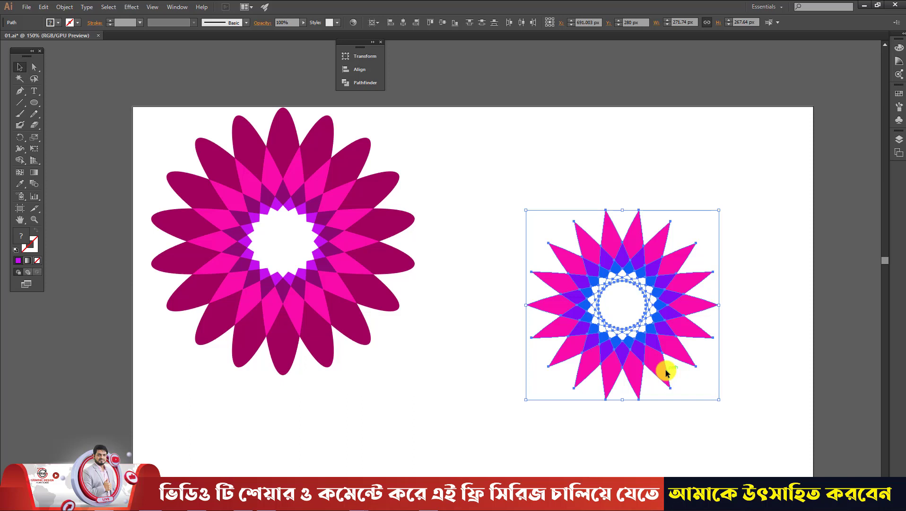
click(506, 194)
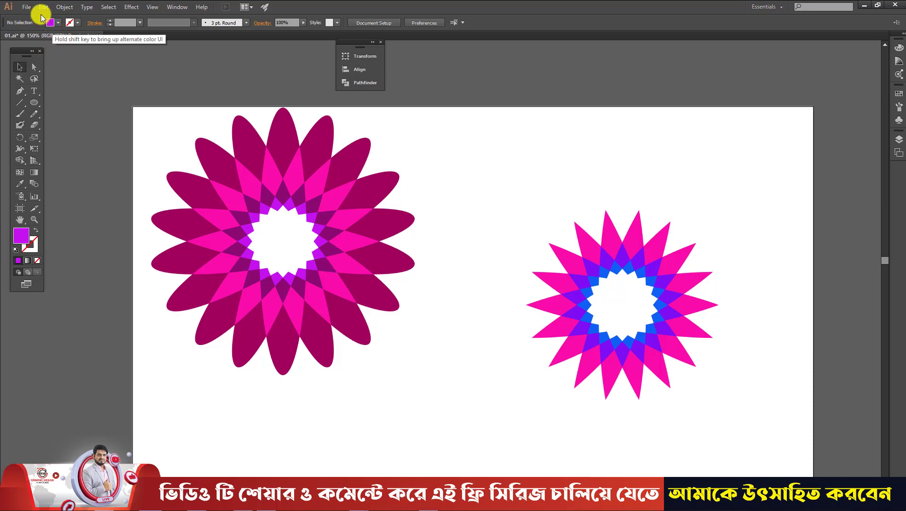
click(27, 6)
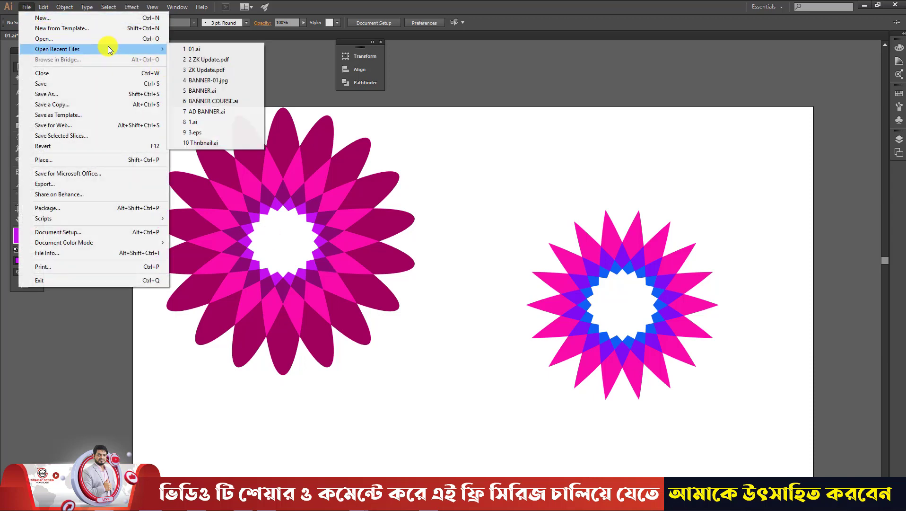
mouse_move(57, 48)
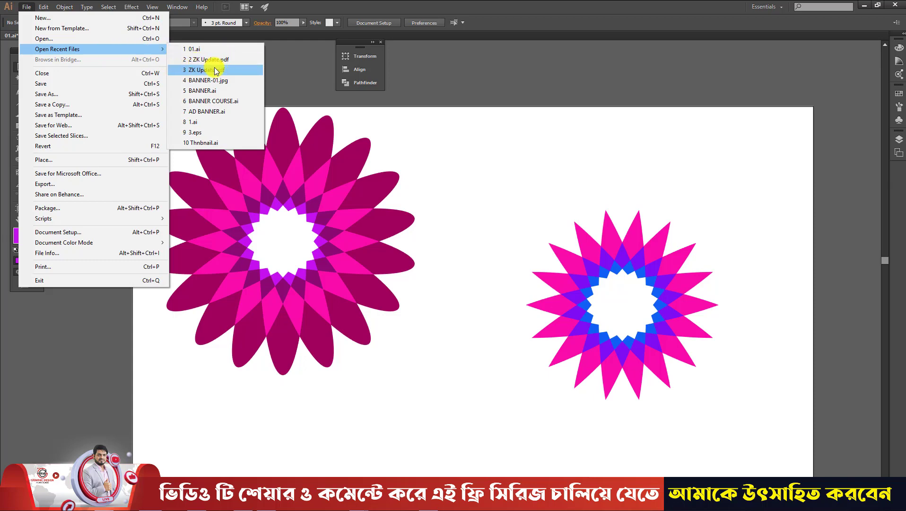
Step: Open ZK Update.pdf from the recent files and zoom out to 50% to see all pages
click(522, 149)
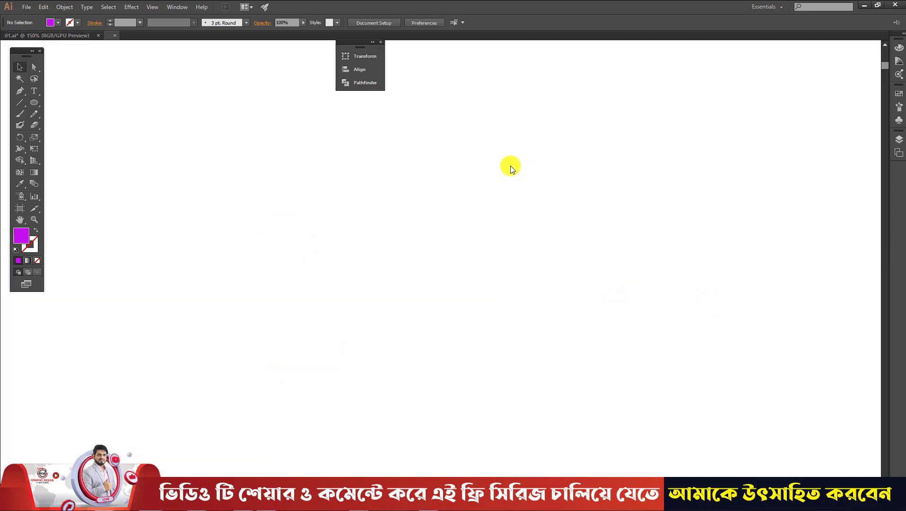
scroll(521, 298, up, 2)
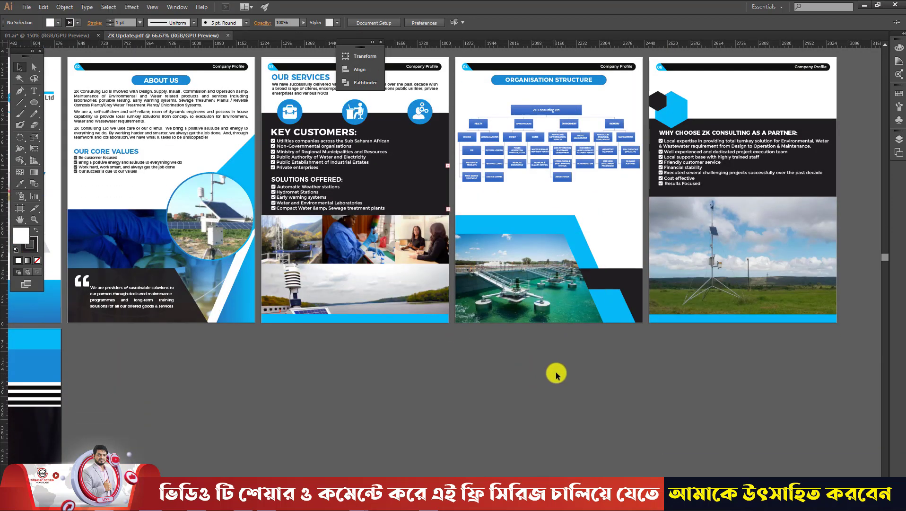
scroll(551, 372, down, 1)
scroll(569, 370, down, 1)
scroll(222, 279, up, 1)
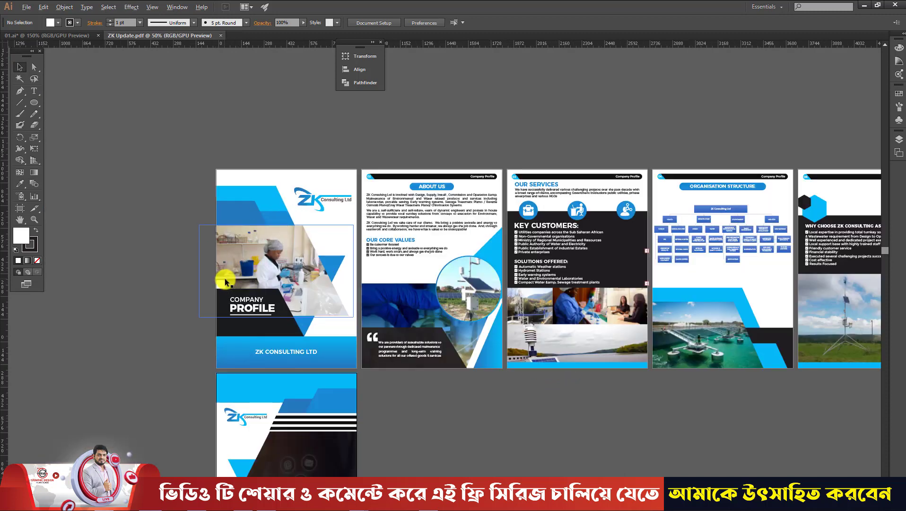
scroll(285, 283, down, 1)
scroll(284, 283, down, 1)
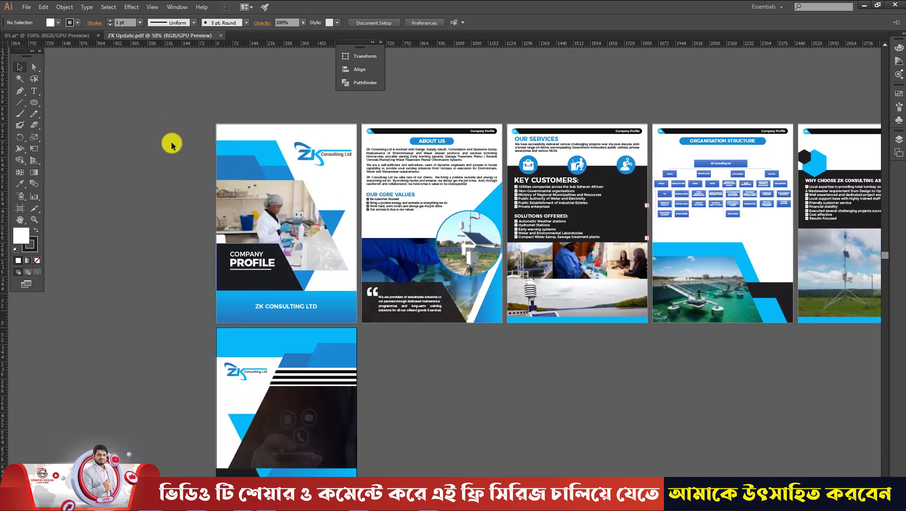
Step: Magic Wand-select every blue brochure shape, fill them with an orange swatch, and deselect
click(19, 67)
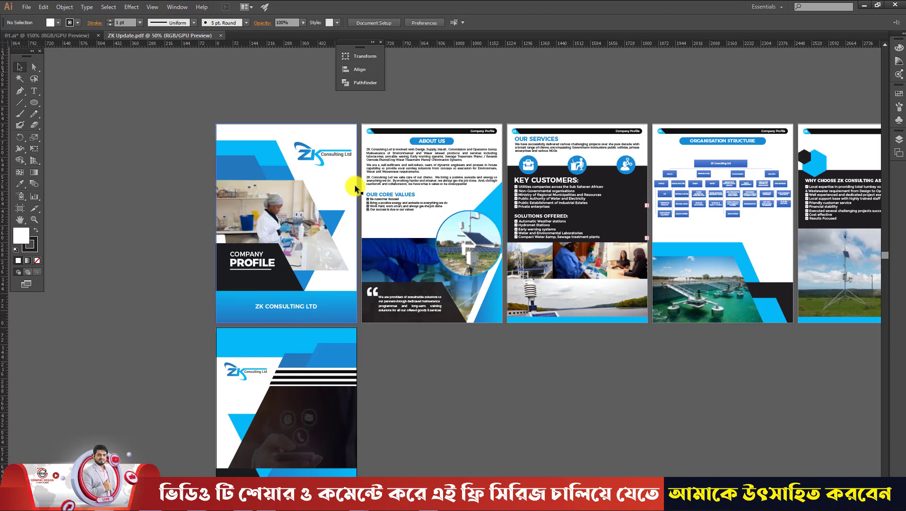
click(252, 149)
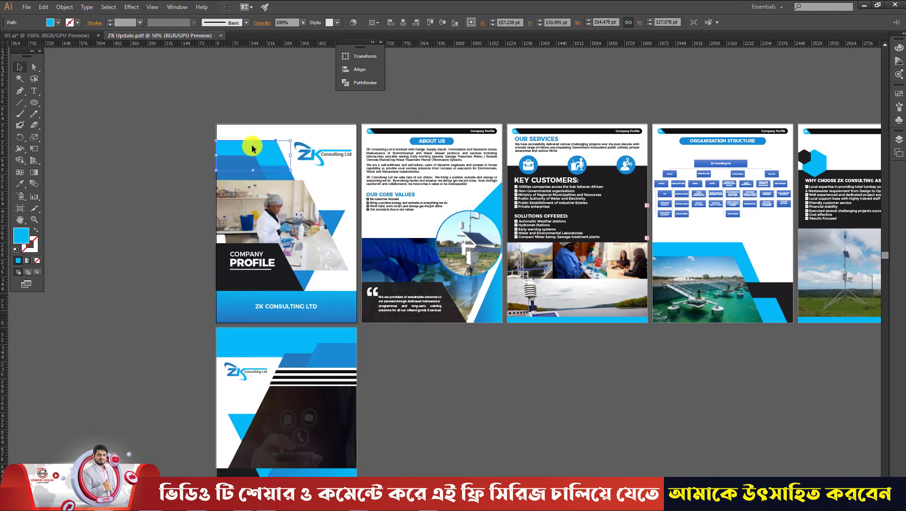
click(144, 140)
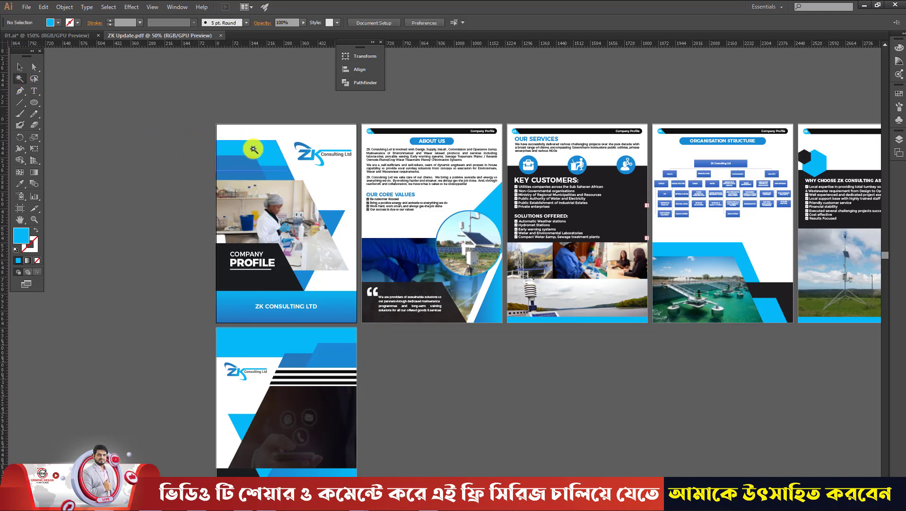
click(254, 150)
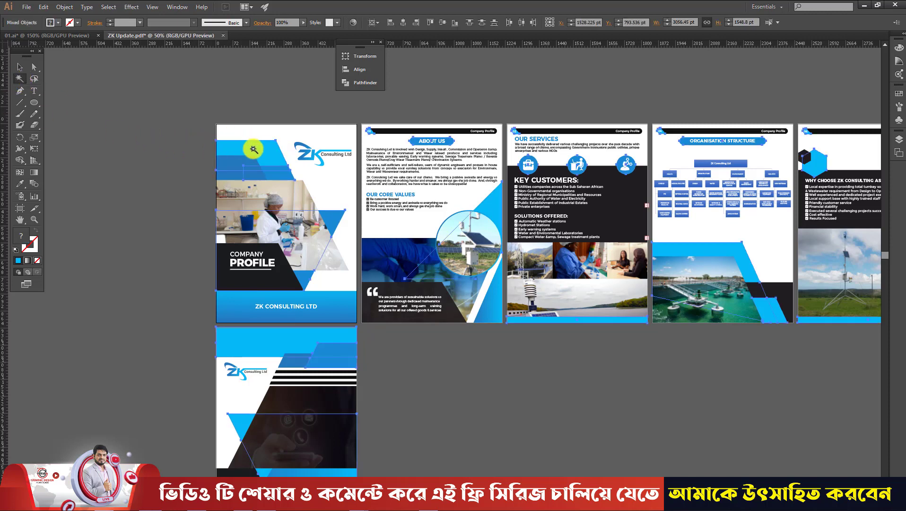
click(58, 23)
click(92, 41)
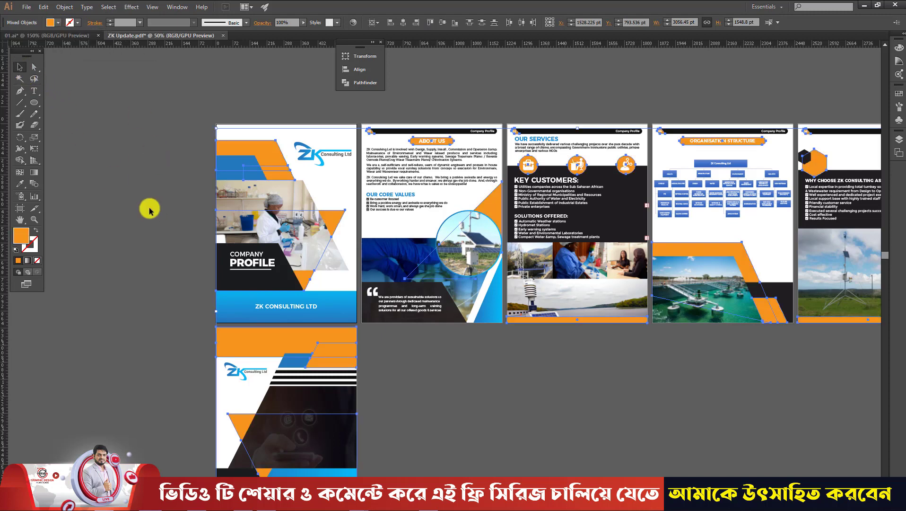
click(176, 228)
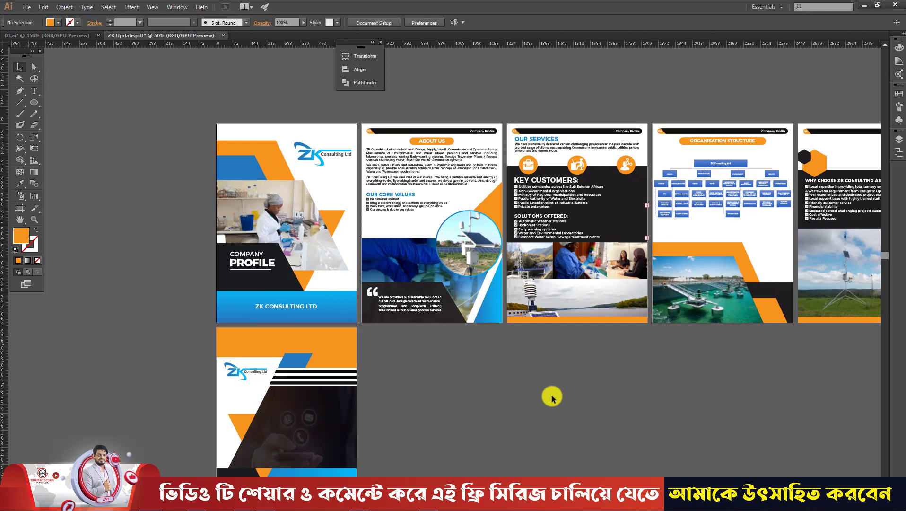
scroll(550, 395, up, 1)
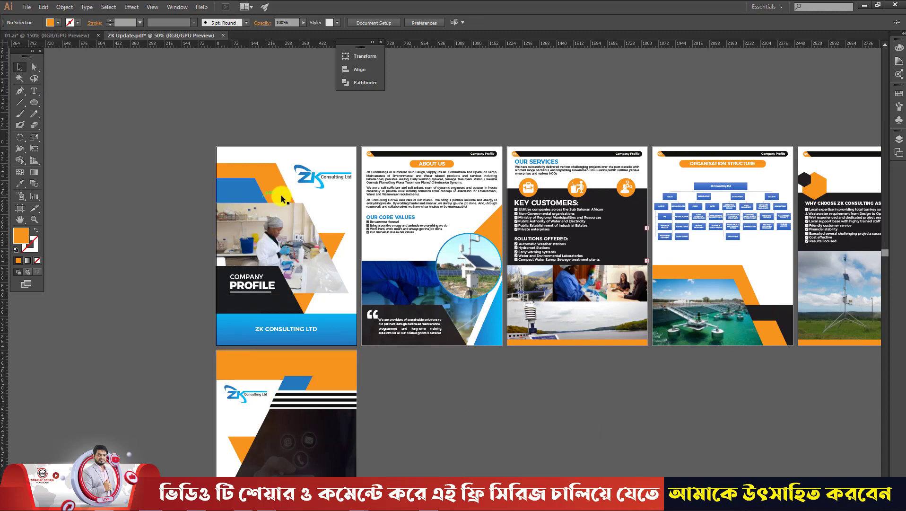
Step: Fill the cover page's shape with a light cyan swatch and deselect it
click(272, 197)
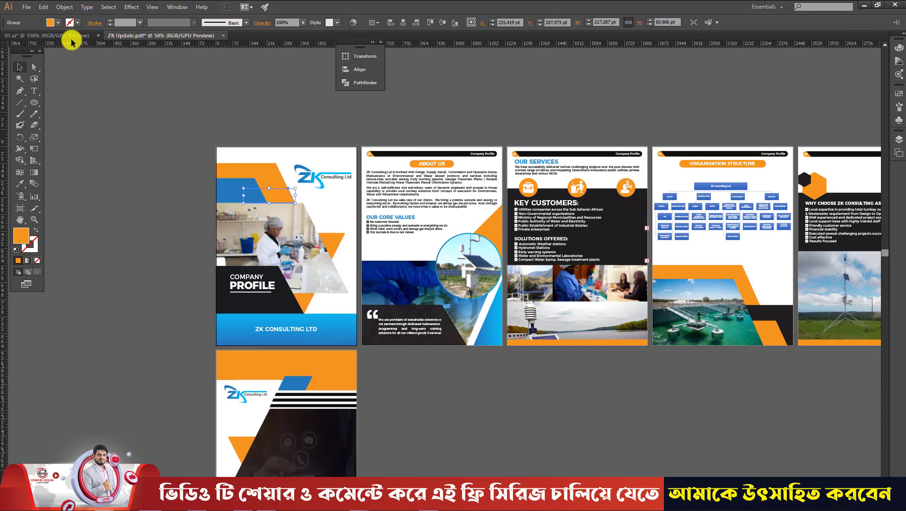
click(58, 23)
click(72, 46)
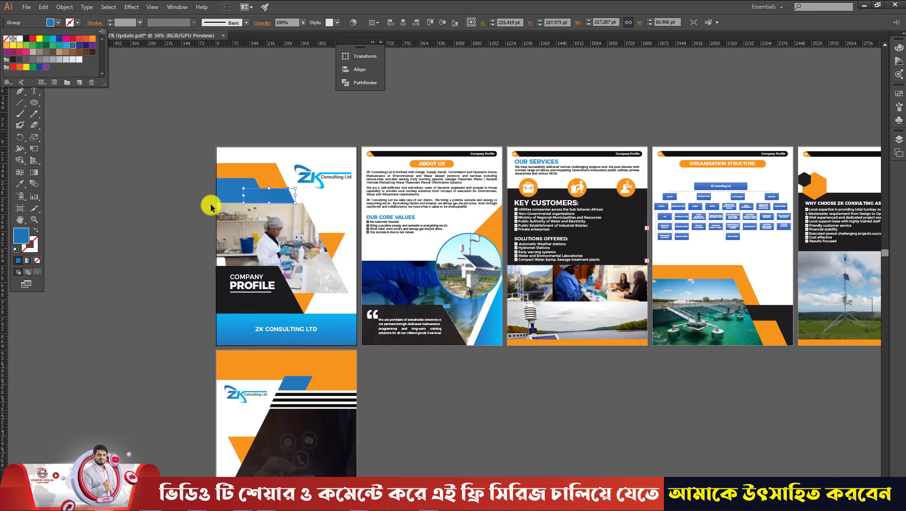
click(65, 46)
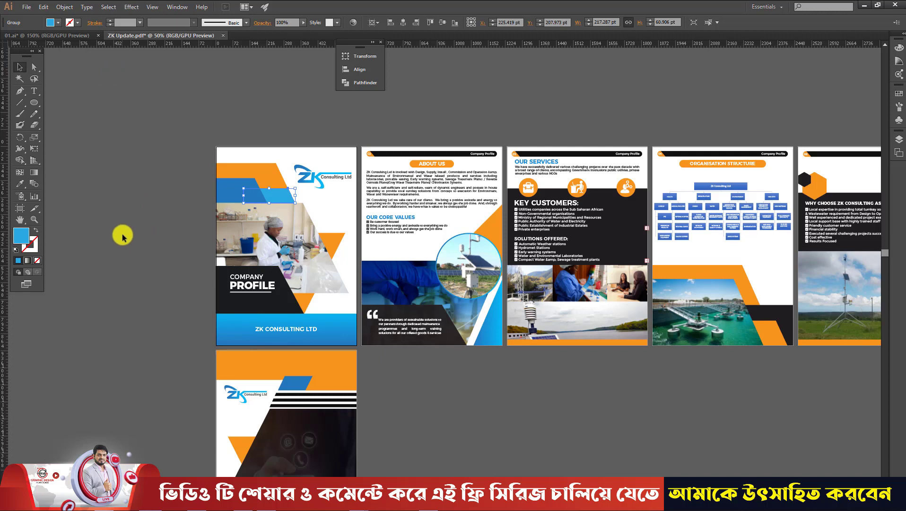
click(208, 136)
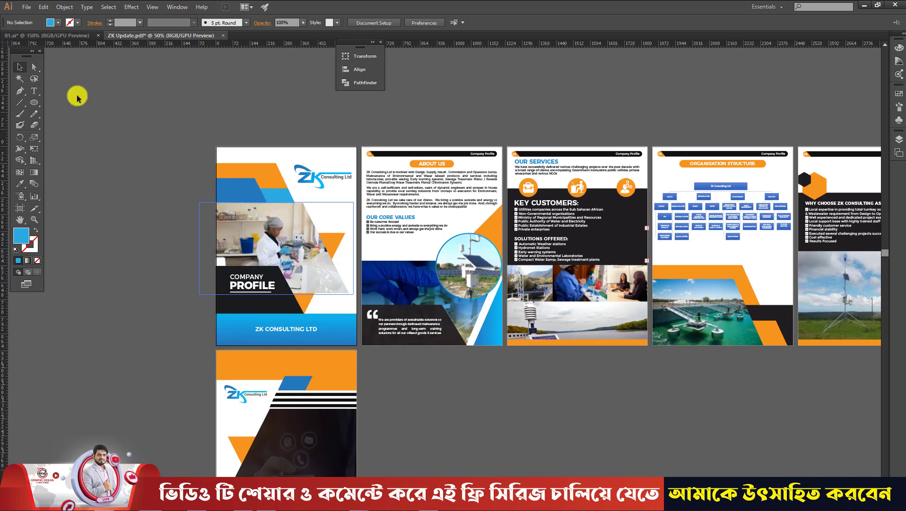
Step: Turn every orange brochure shape red with the Magic Wand, then return to the 01.ai document
click(19, 78)
click(264, 172)
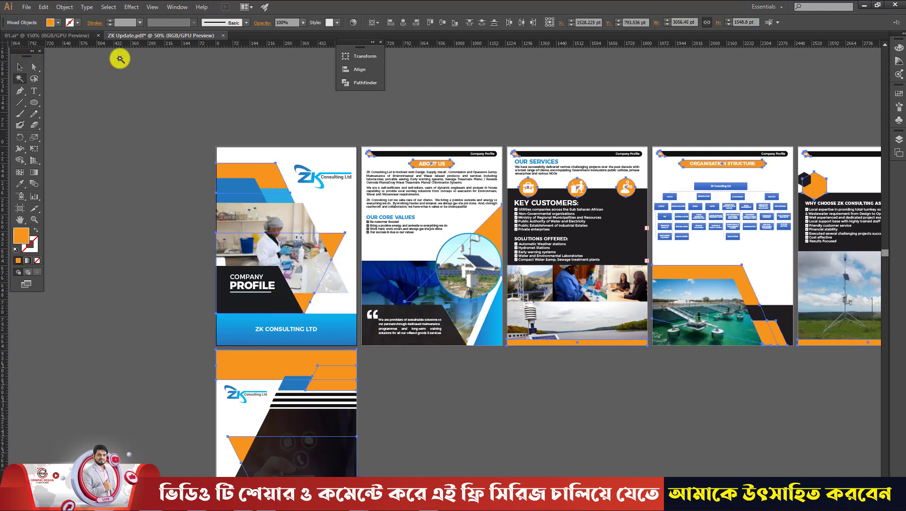
click(55, 22)
click(33, 40)
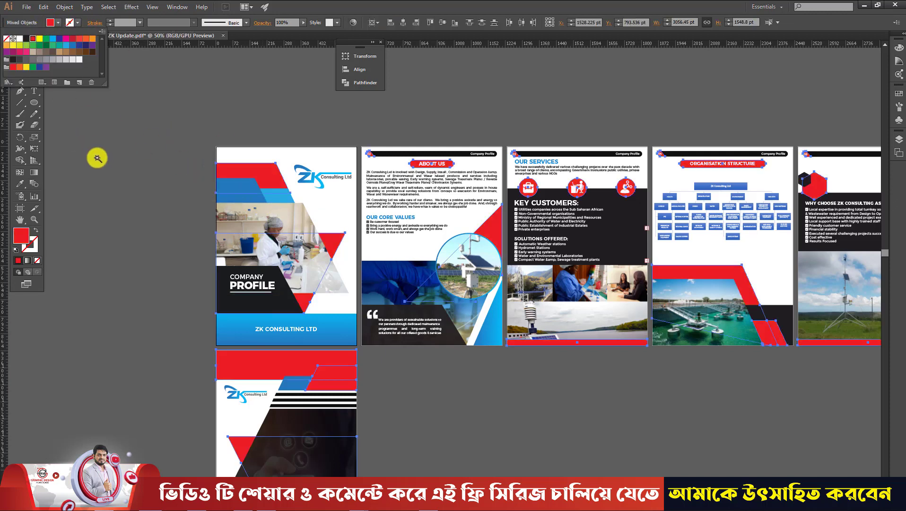
click(96, 159)
click(19, 68)
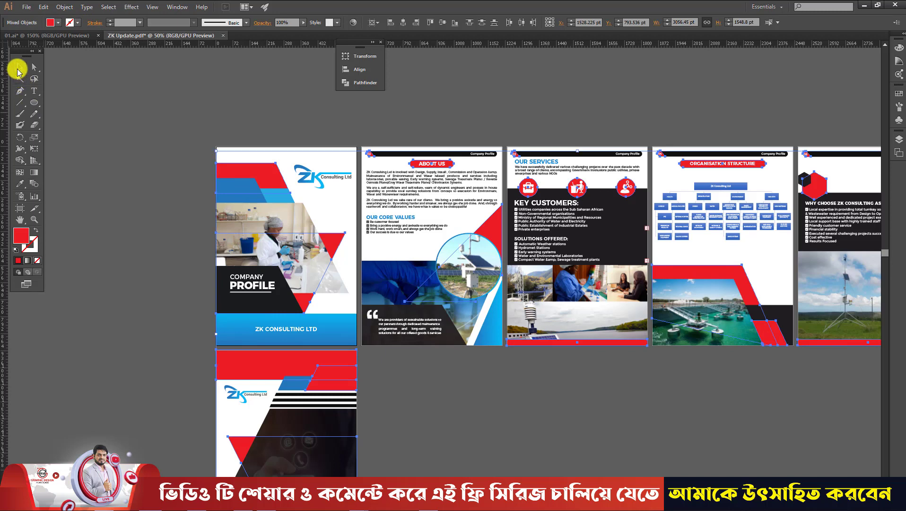
click(109, 181)
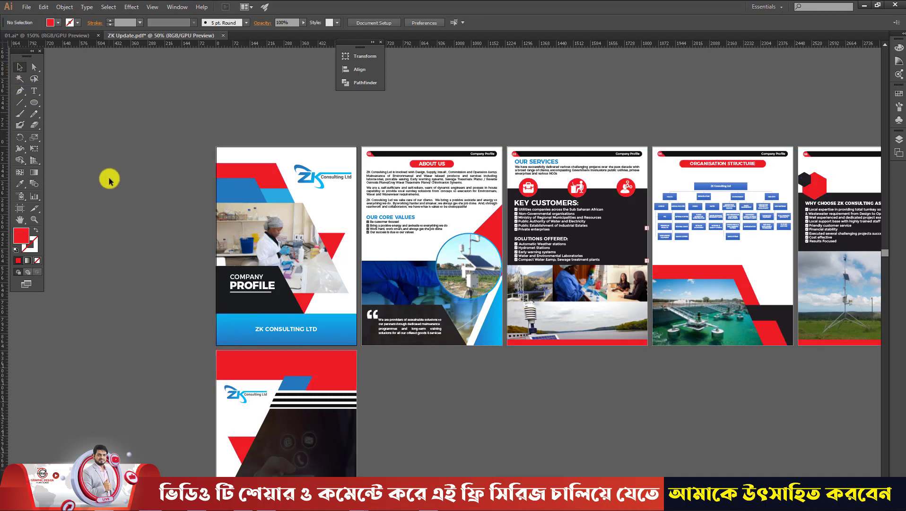
click(62, 37)
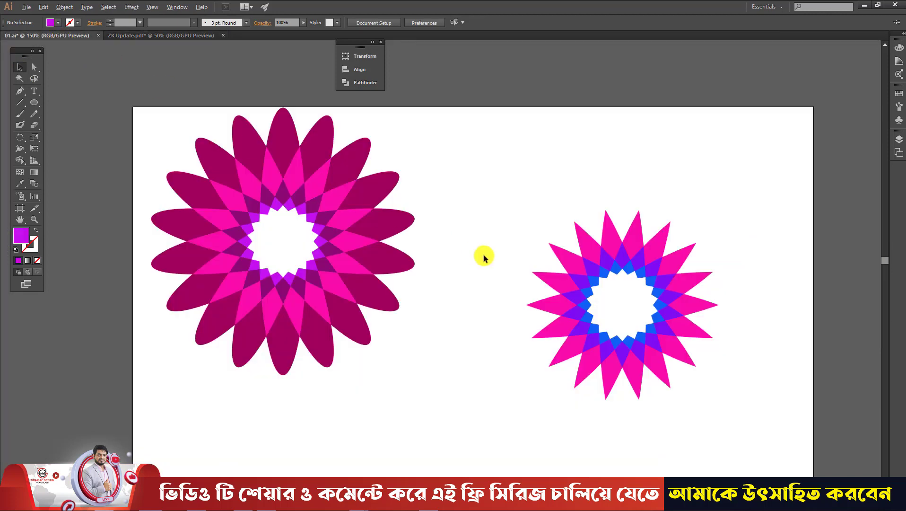
Step: Zoom out on the 01.ai artboard and open the File menu
scroll(484, 257, down, 1)
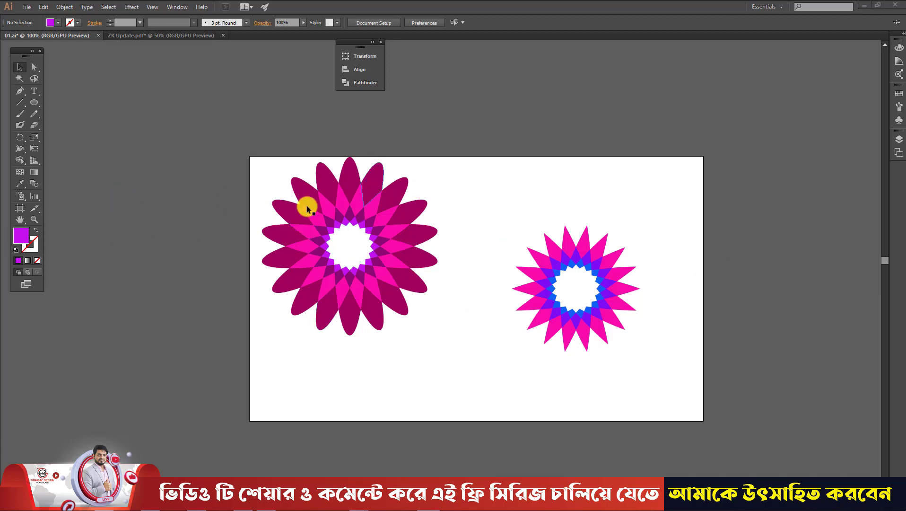
click(24, 7)
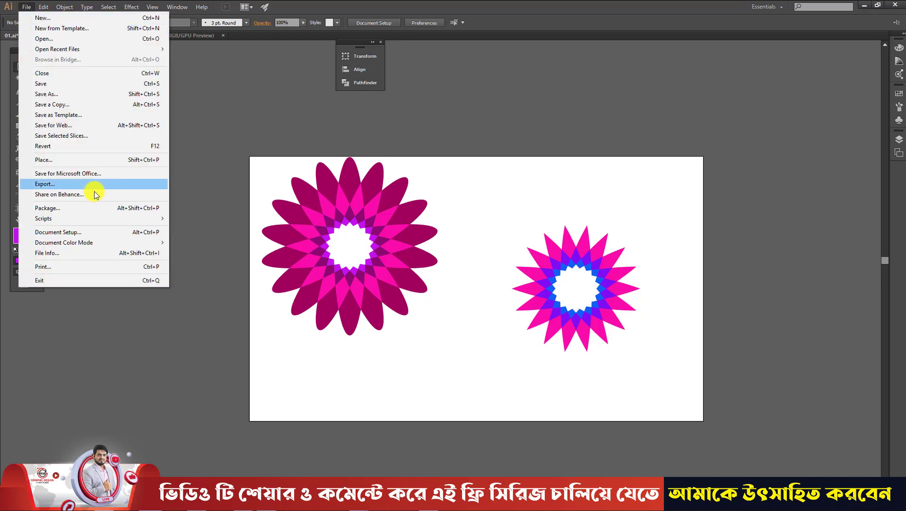
Step: Export the artwork as JPEG named 'class 03' with Use Artboards checked
click(50, 186)
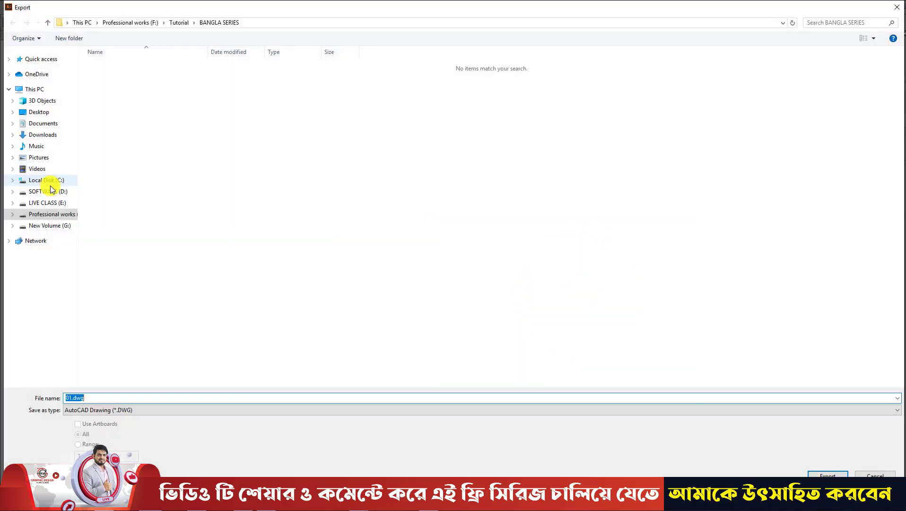
click(112, 412)
click(77, 355)
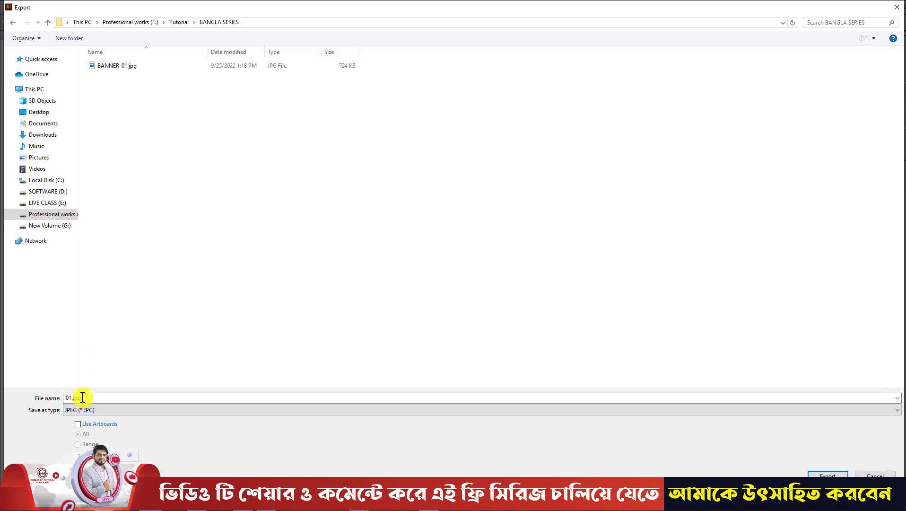
double_click(93, 397)
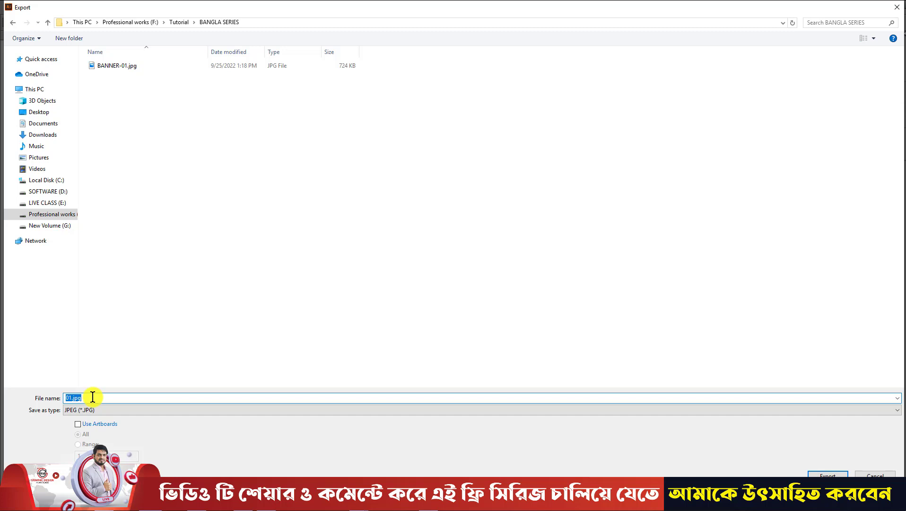
text(class )
text(03)
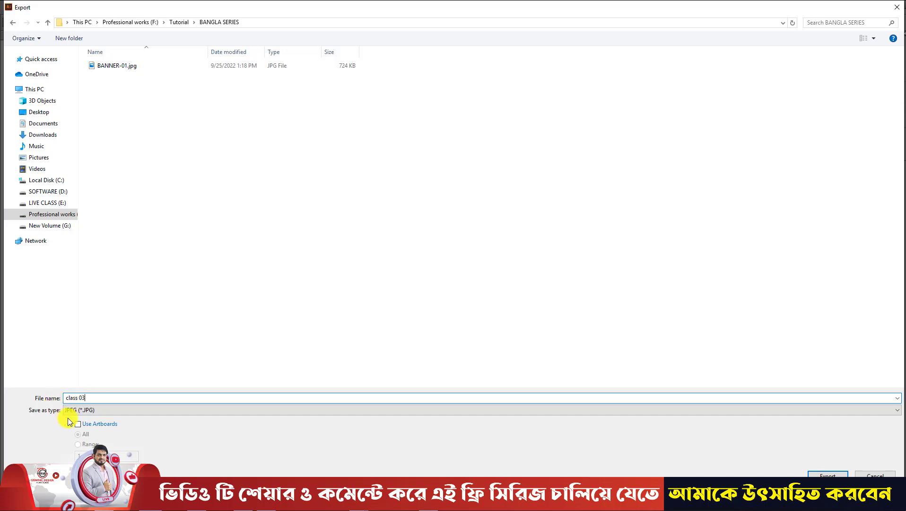
click(82, 411)
click(94, 354)
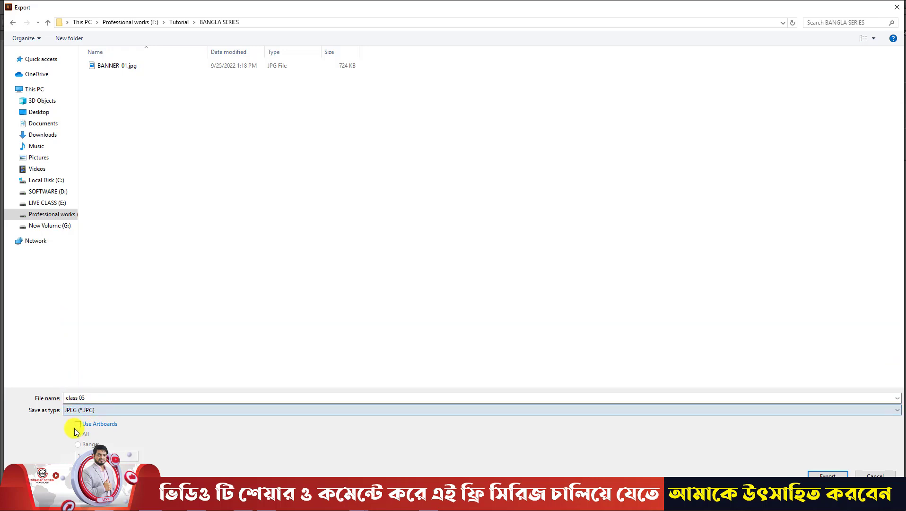
click(79, 426)
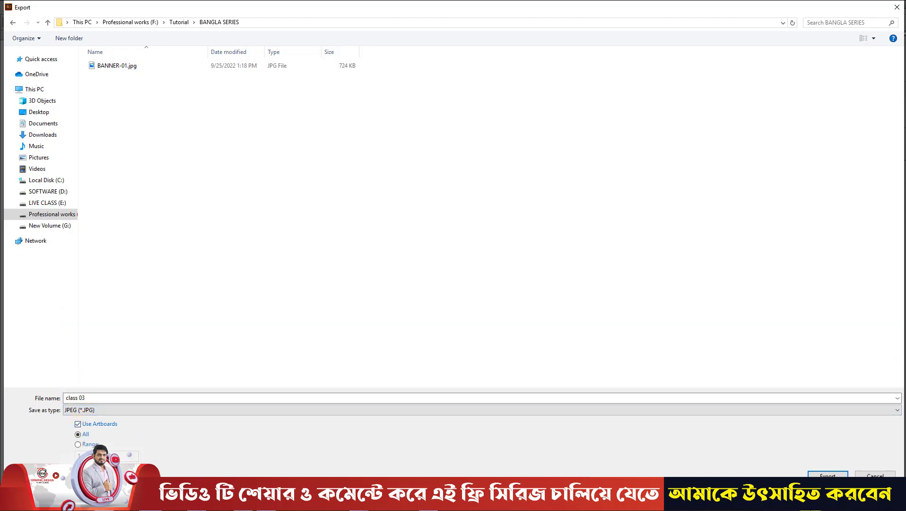
click(828, 476)
Step: Set the JPEG options to RGB colour and High (300 ppi) resolution, and confirm
click(424, 184)
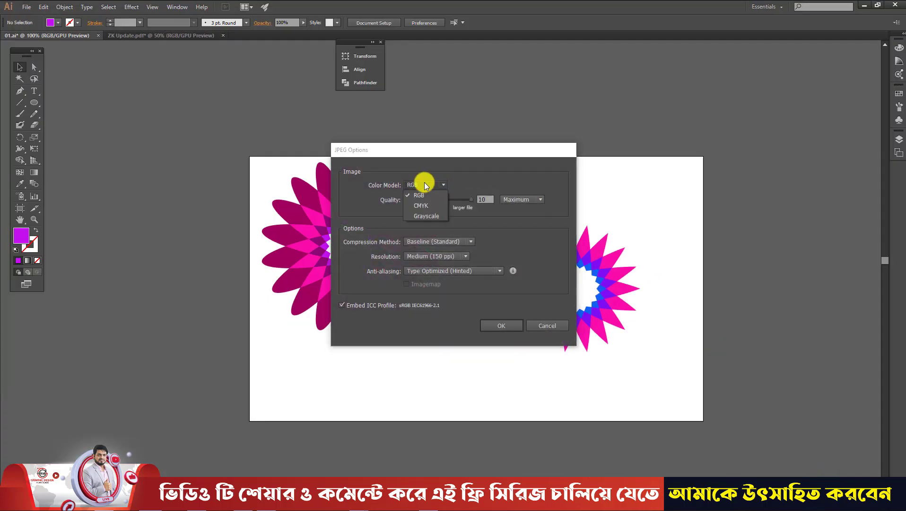
click(422, 188)
click(435, 256)
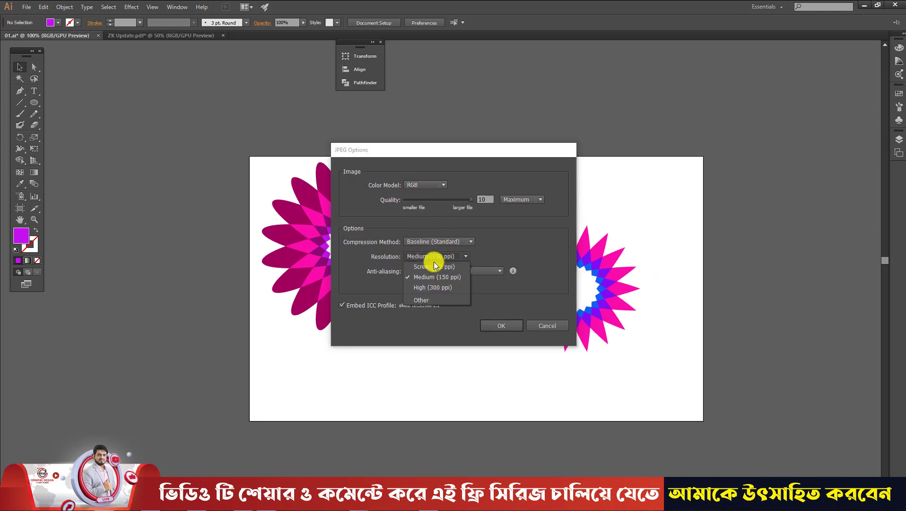
click(433, 288)
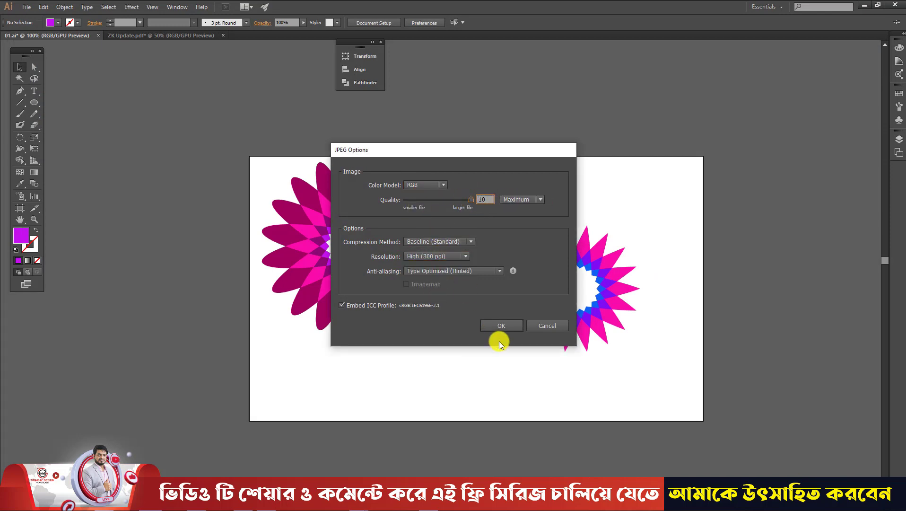
click(508, 327)
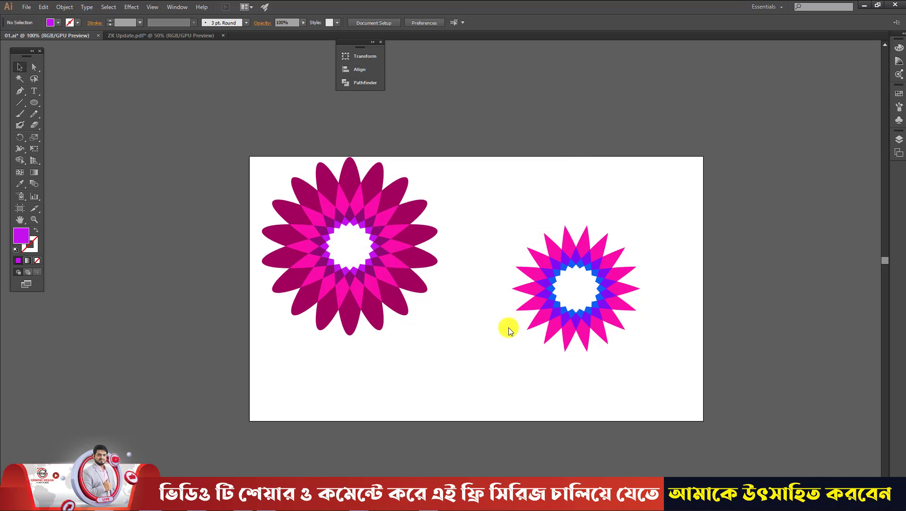
click(219, 501)
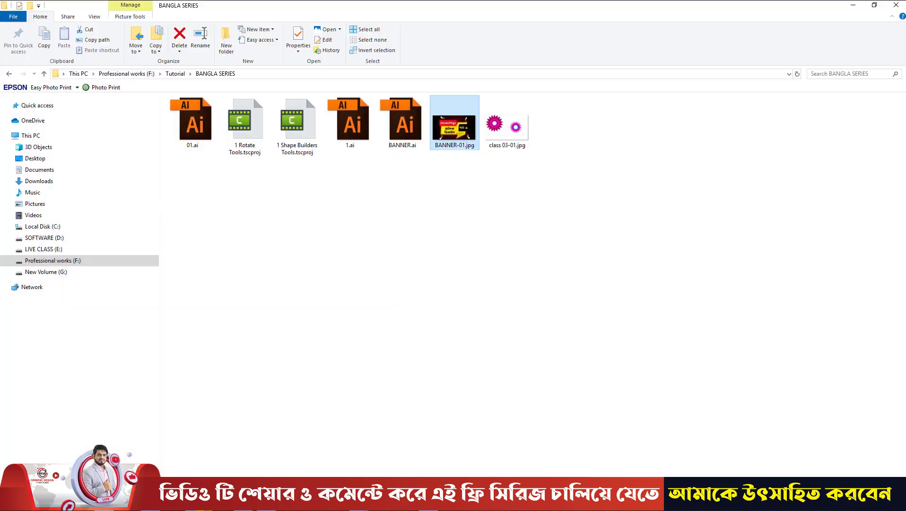
double_click(514, 129)
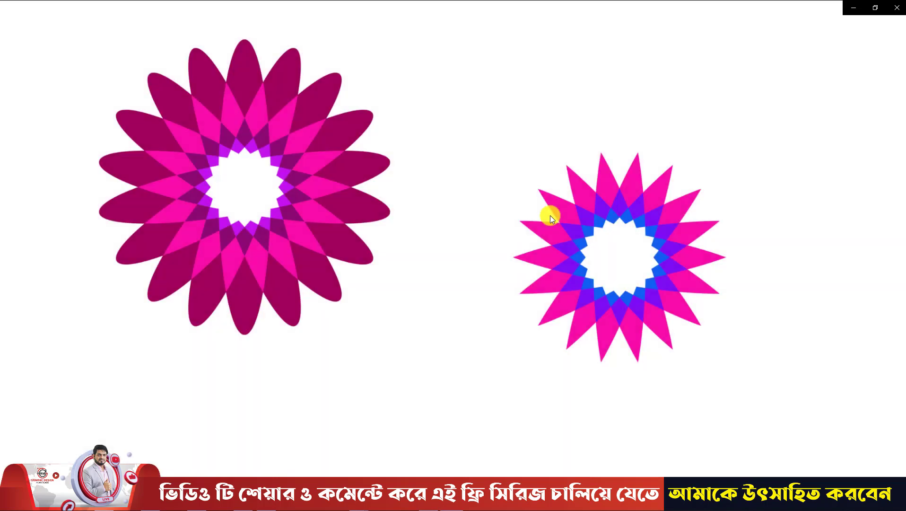
click(897, 8)
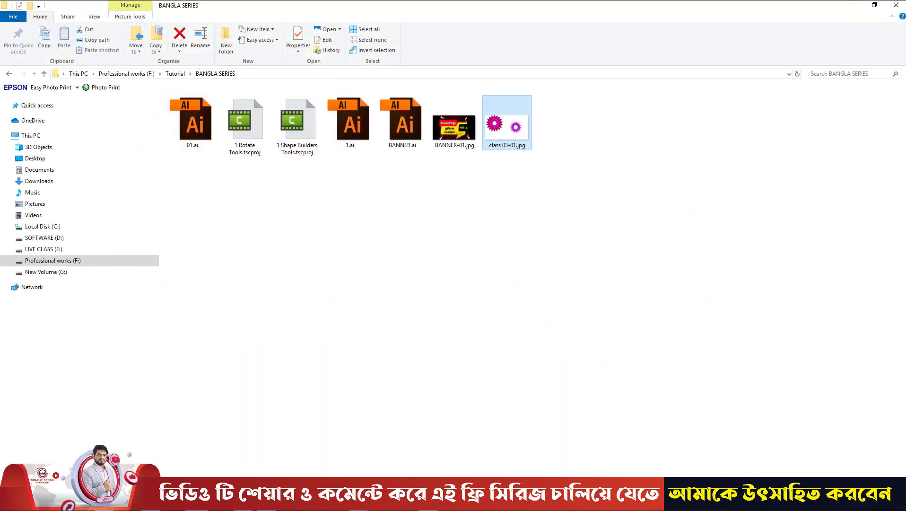